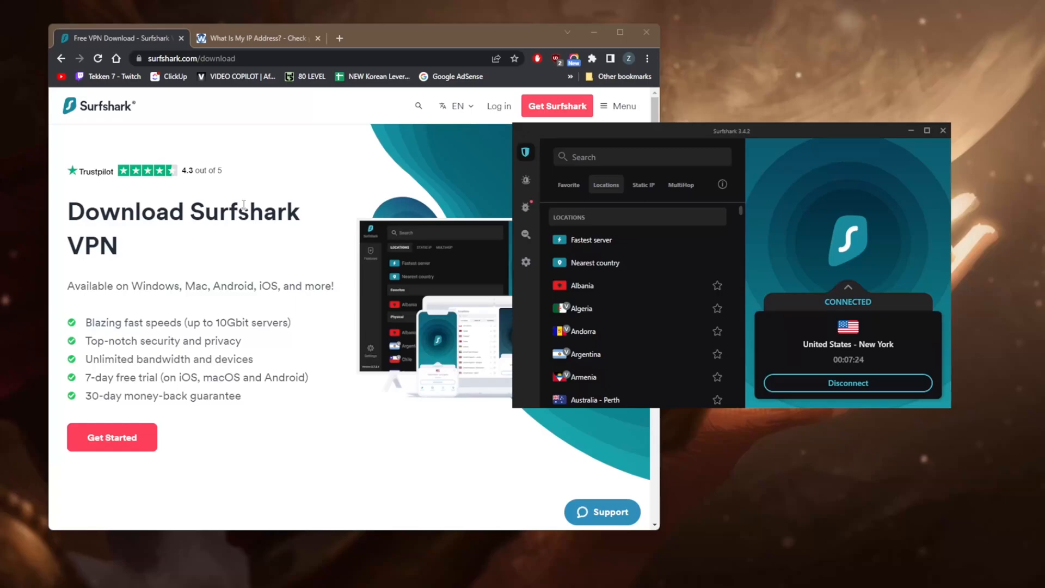
Step: From the Surfshark homepage footer, reach the VPN download page and choose the Windows tile
left_click(253, 263)
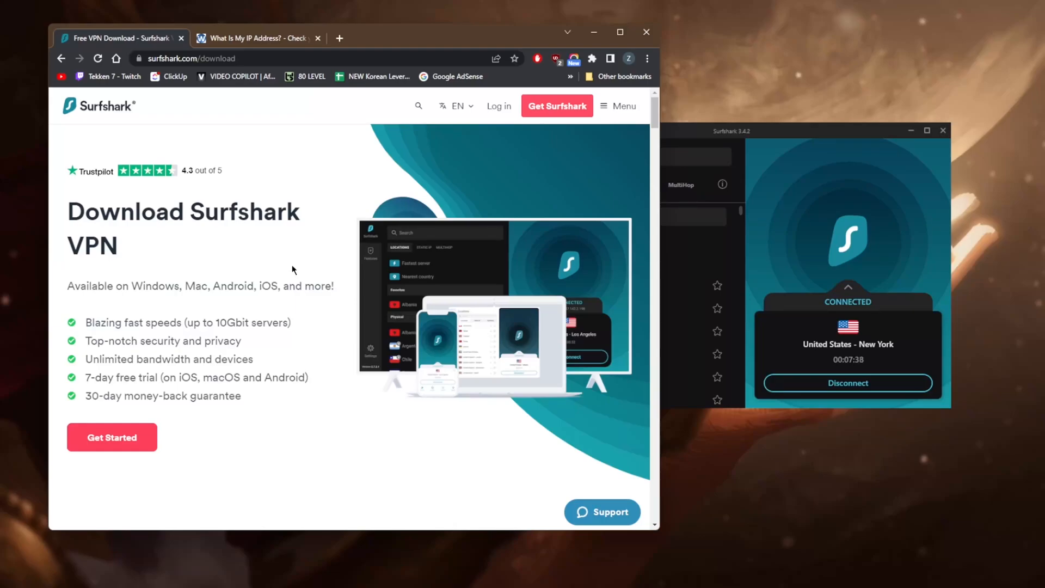
left_click(63, 59)
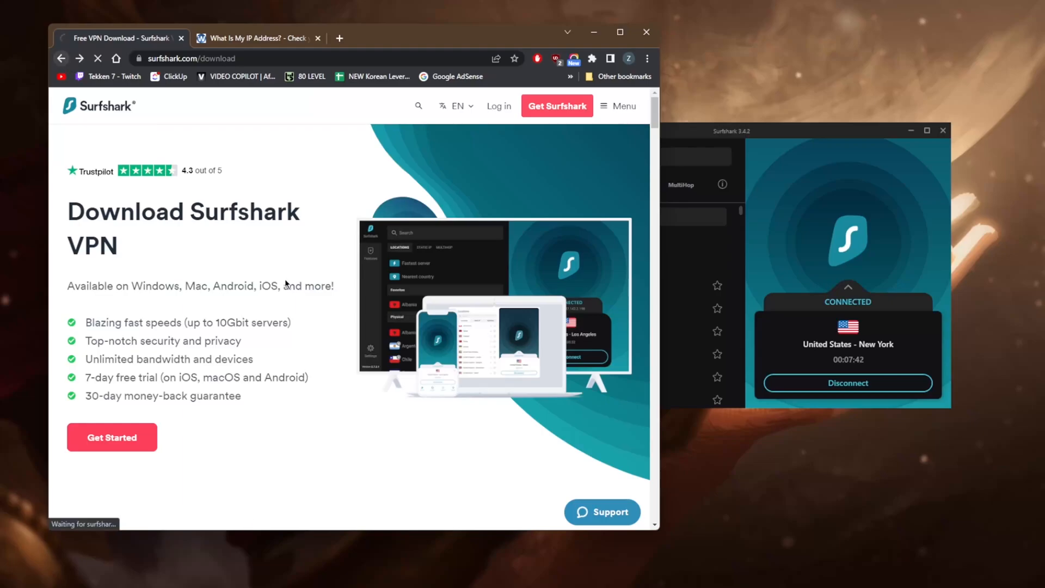
scroll(295, 299, "down", 8)
scroll(296, 299, "down", 8)
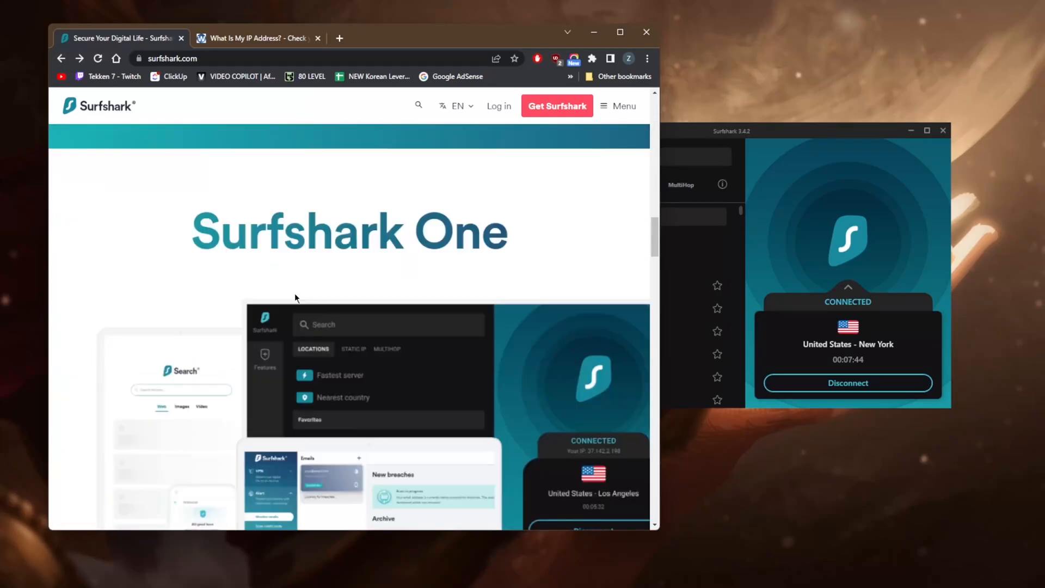
scroll(295, 298, "down", 8)
scroll(295, 298, "down", 8)
scroll(294, 298, "down", 5)
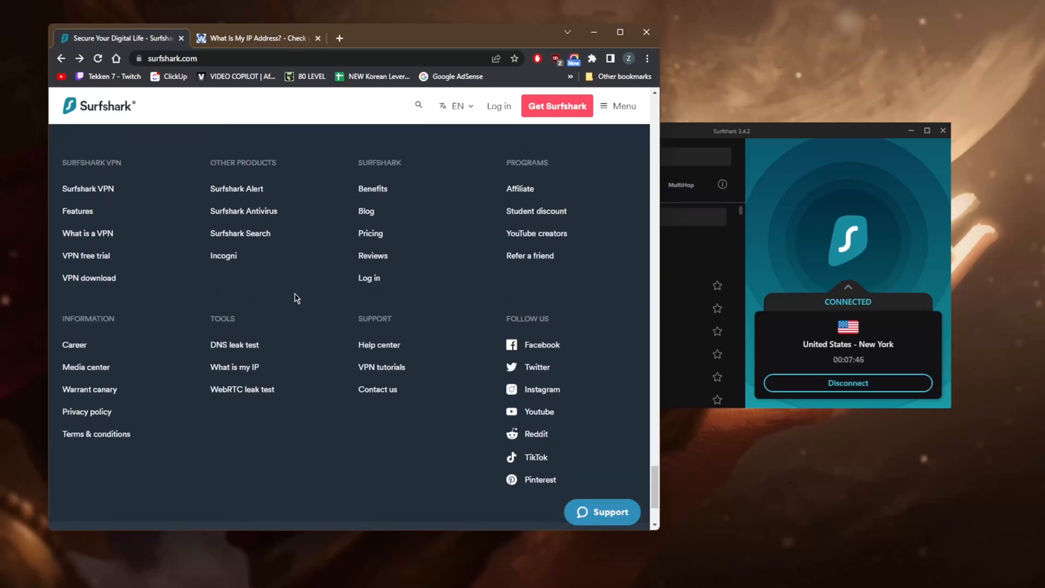
scroll(295, 298, "up", 2)
left_click(90, 310)
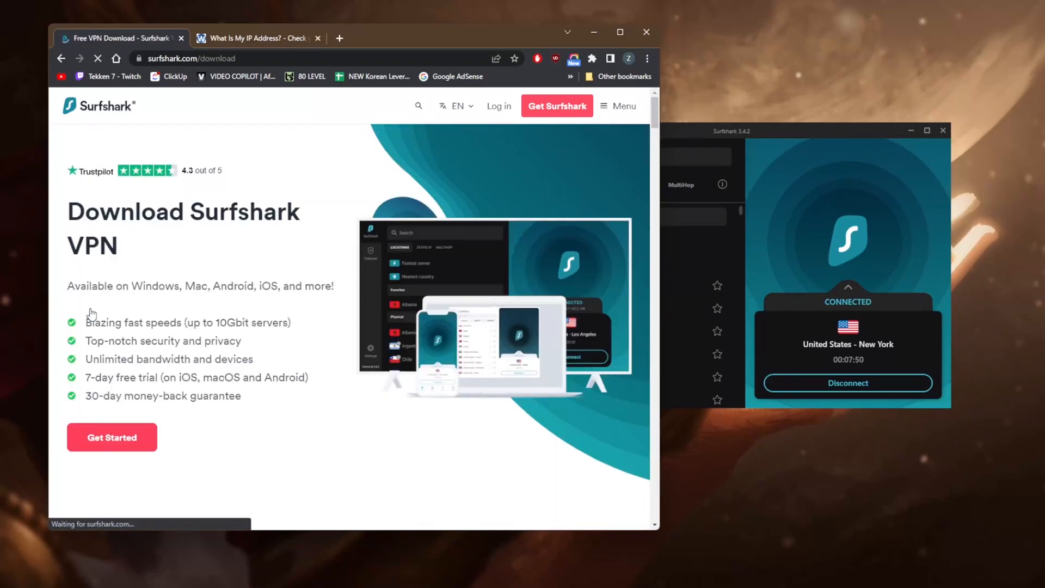
scroll(339, 377, "down", 5)
scroll(339, 376, "down", 2)
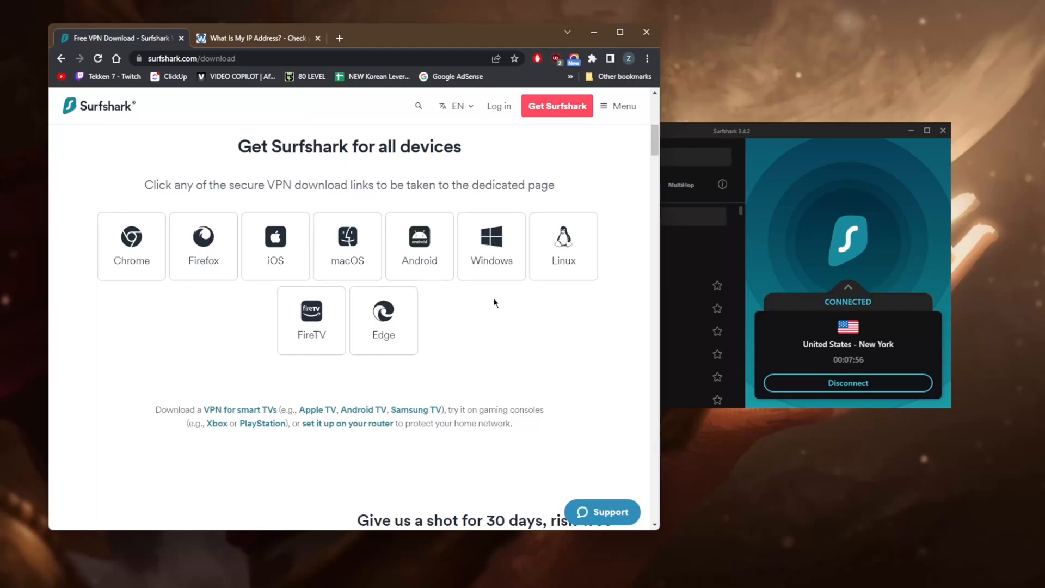
left_click(491, 245)
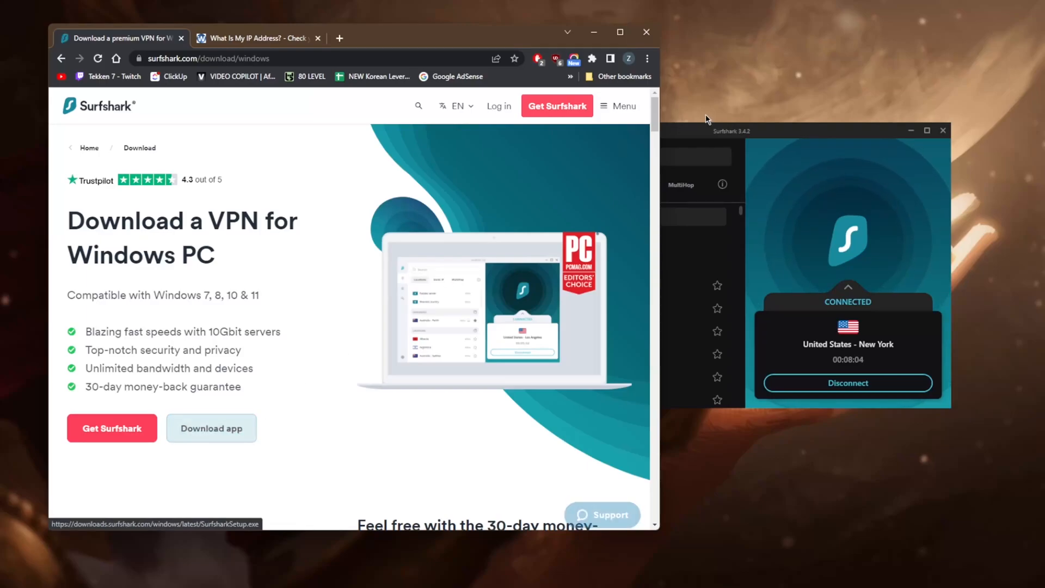
Step: Bring Surfshark forward and disconnect from the United States – New York server
left_click(732, 131)
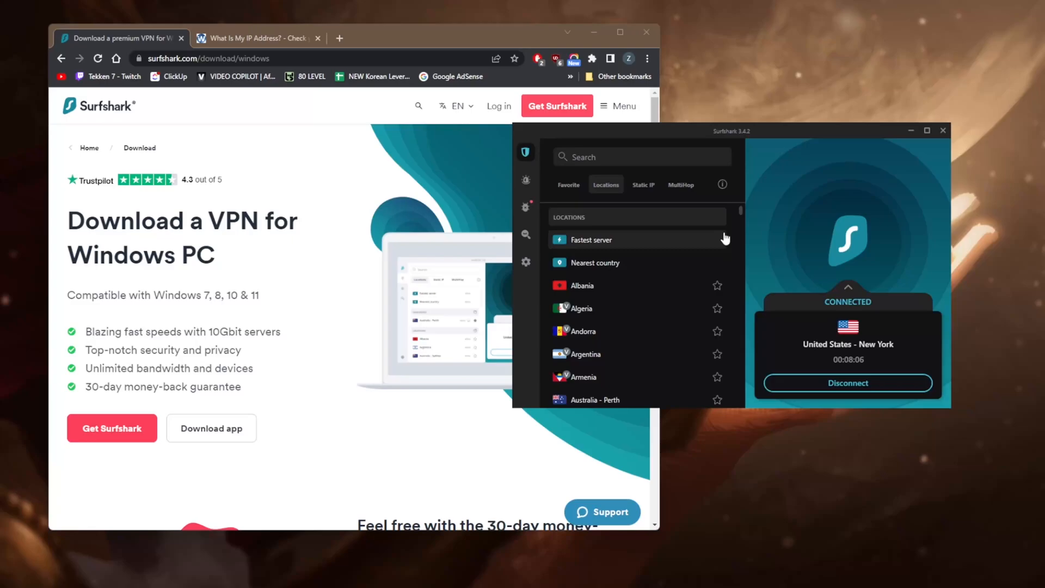
left_click(885, 391)
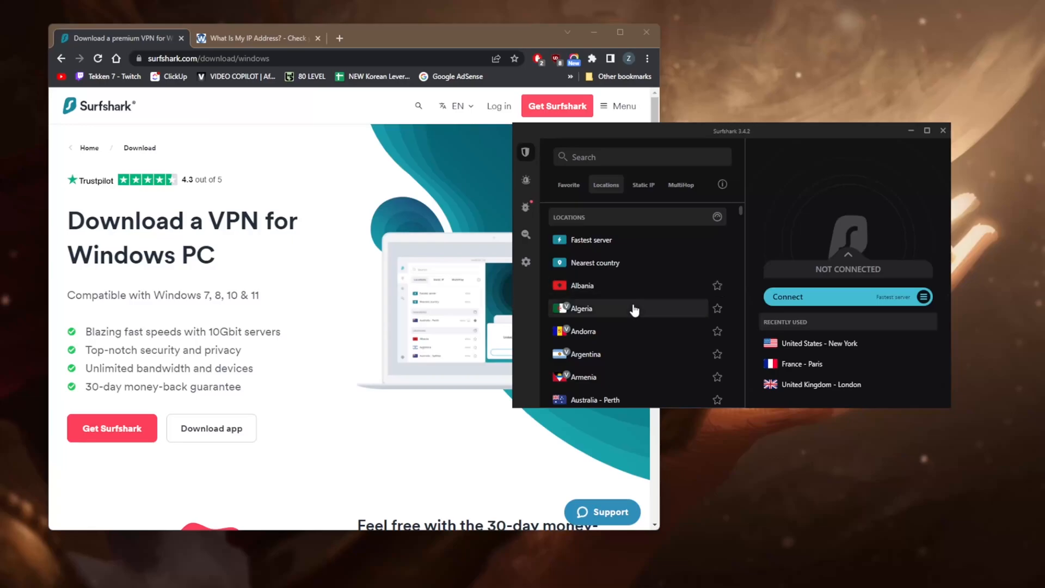
scroll(634, 309, "down", 10)
scroll(634, 309, "down", 10)
scroll(634, 309, "down", 10)
scroll(634, 308, "down", 5)
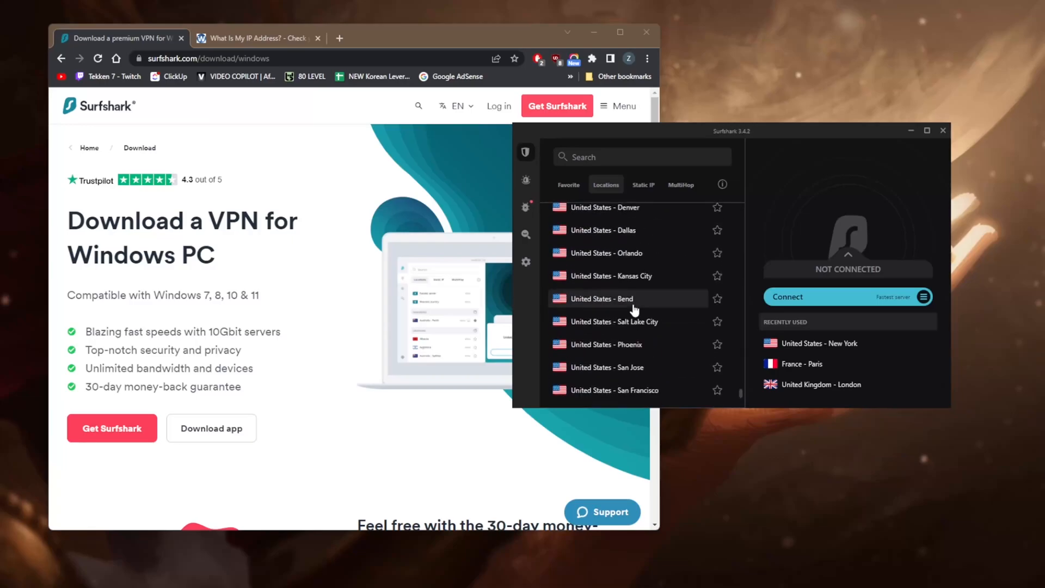
scroll(635, 309, "up", 5)
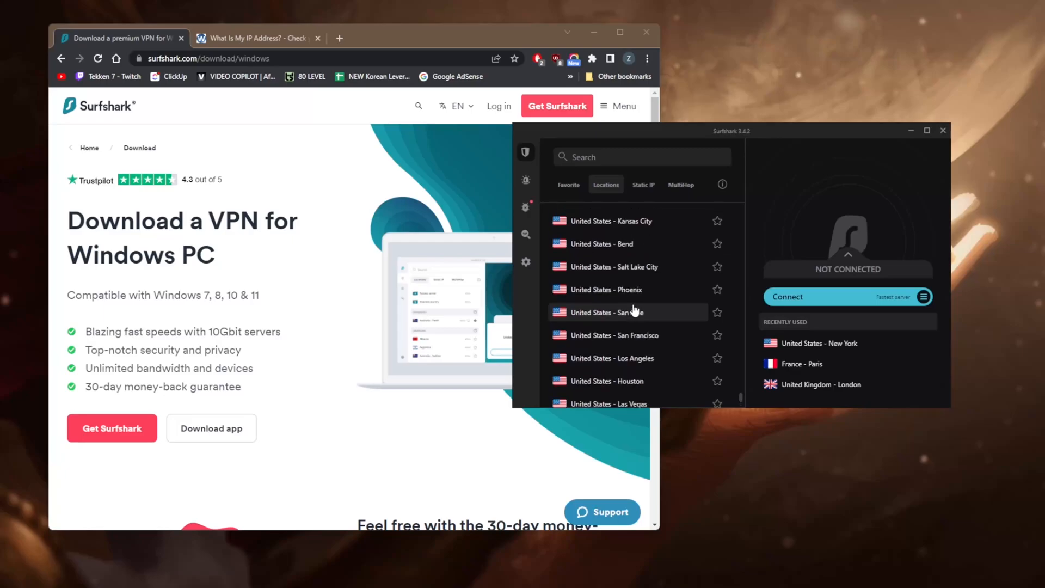
scroll(634, 309, "up", 10)
scroll(634, 308, "up", 10)
scroll(634, 309, "up", 5)
scroll(634, 309, "up", 3)
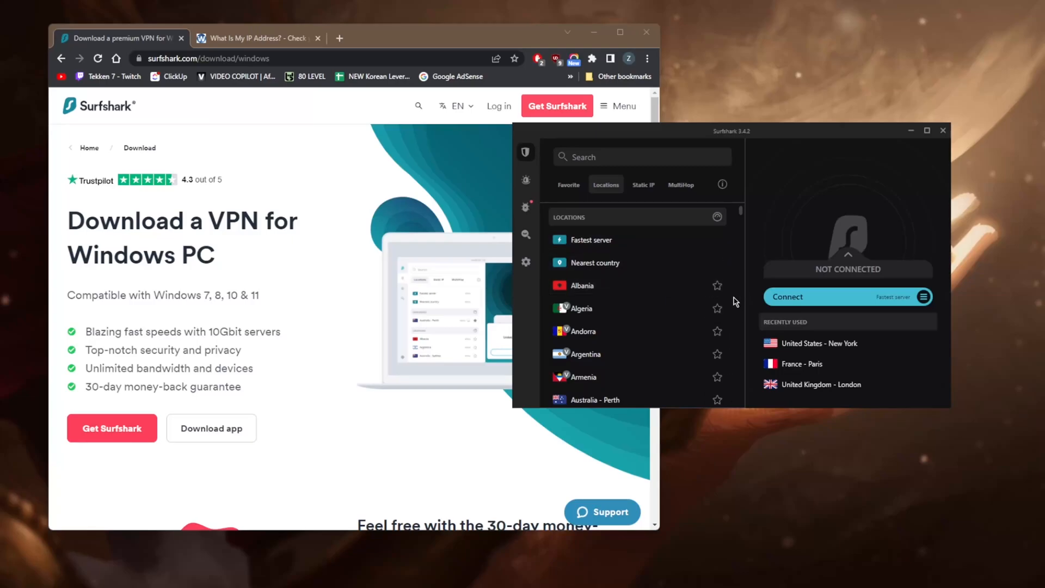
left_click(568, 184)
left_click(606, 185)
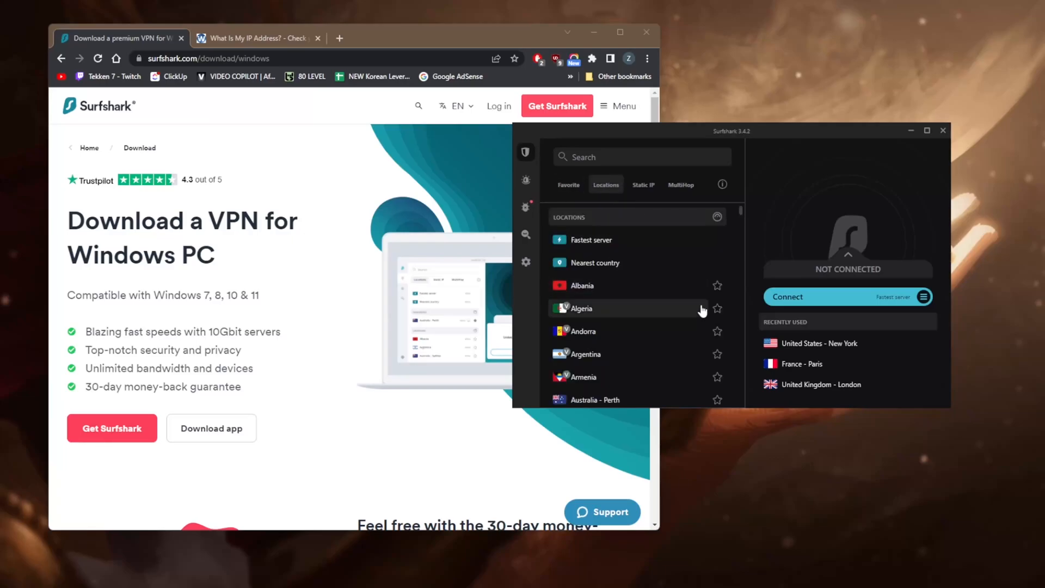
scroll(710, 356, "down", 8)
scroll(711, 356, "down", 8)
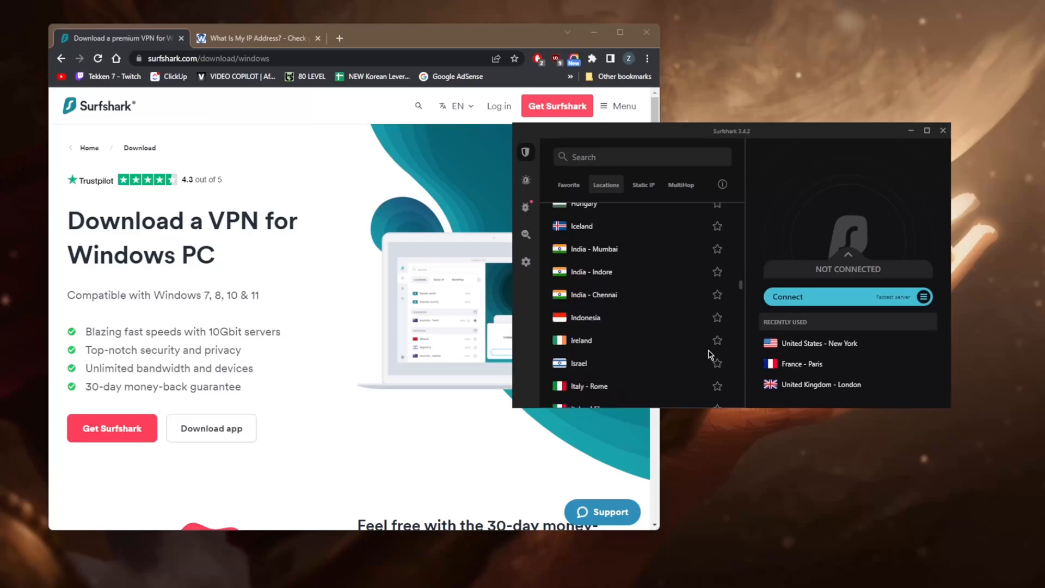
scroll(711, 357, "down", 5)
scroll(710, 356, "down", 8)
scroll(711, 356, "down", 3)
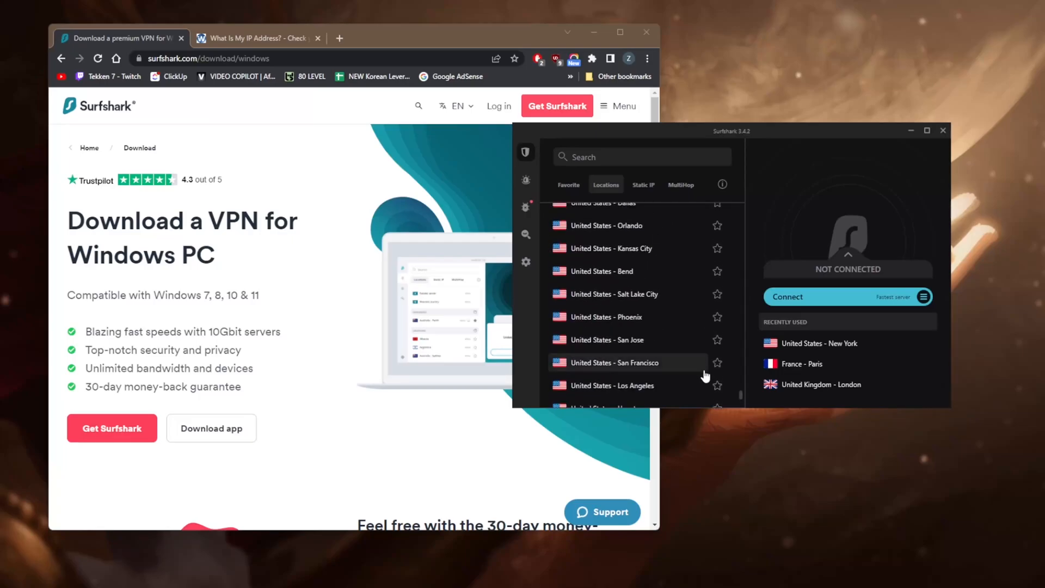
left_click(718, 362)
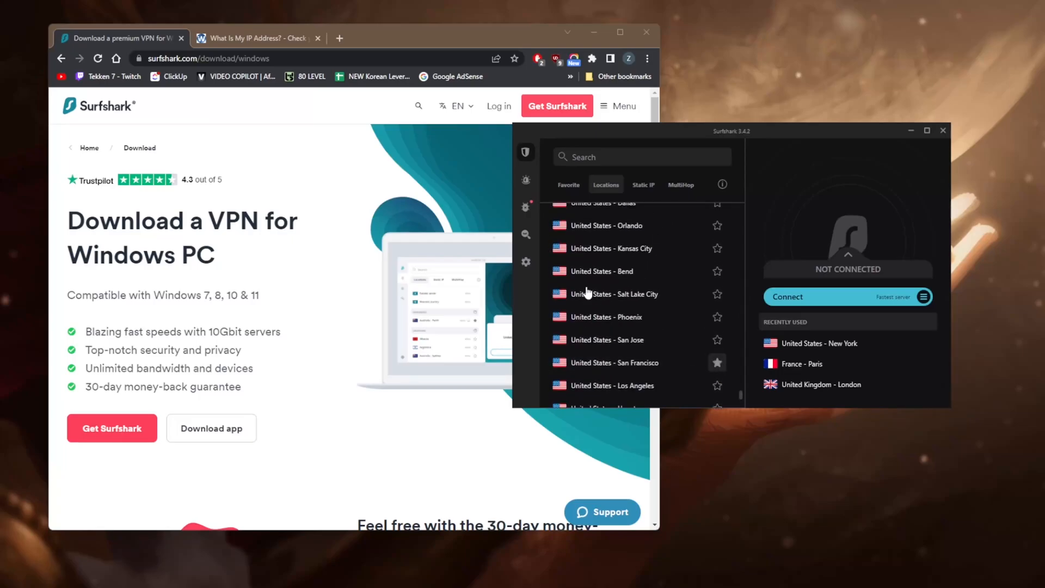
left_click(570, 185)
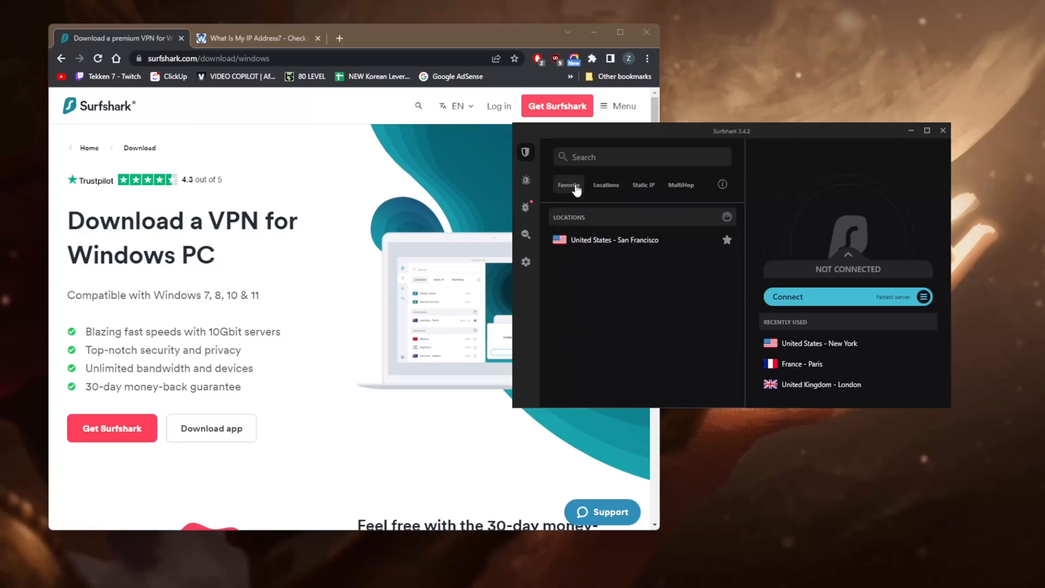
left_click(728, 242)
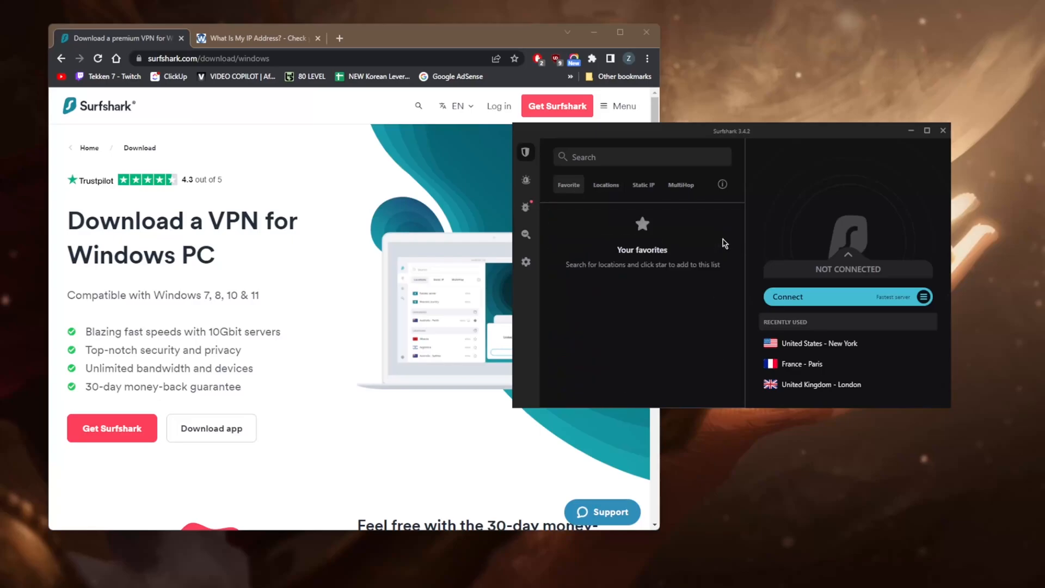
Step: Browse the Static IP server list, then show the MultiHop double-country routes
left_click(605, 185)
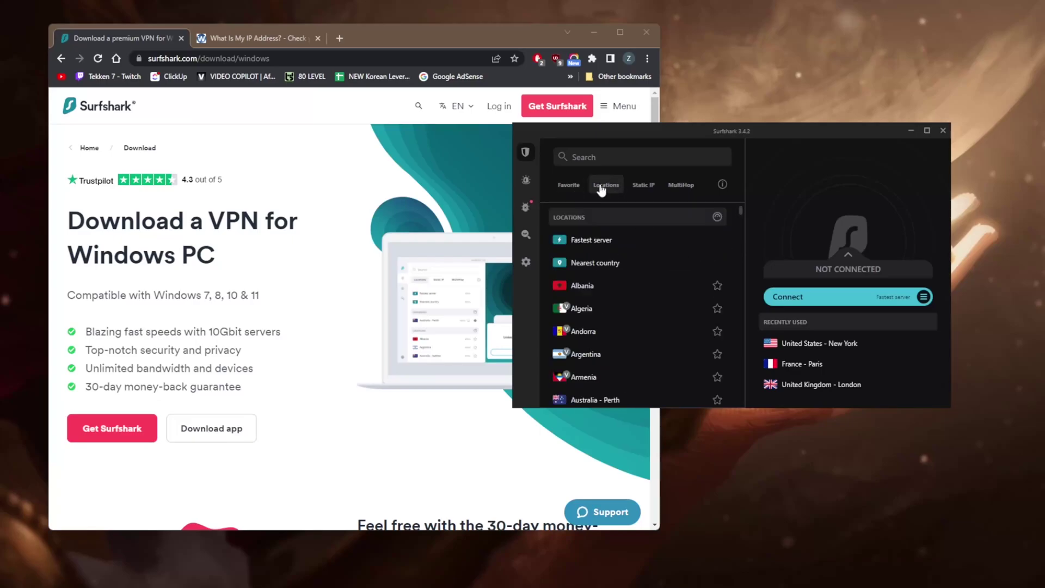
left_click(644, 185)
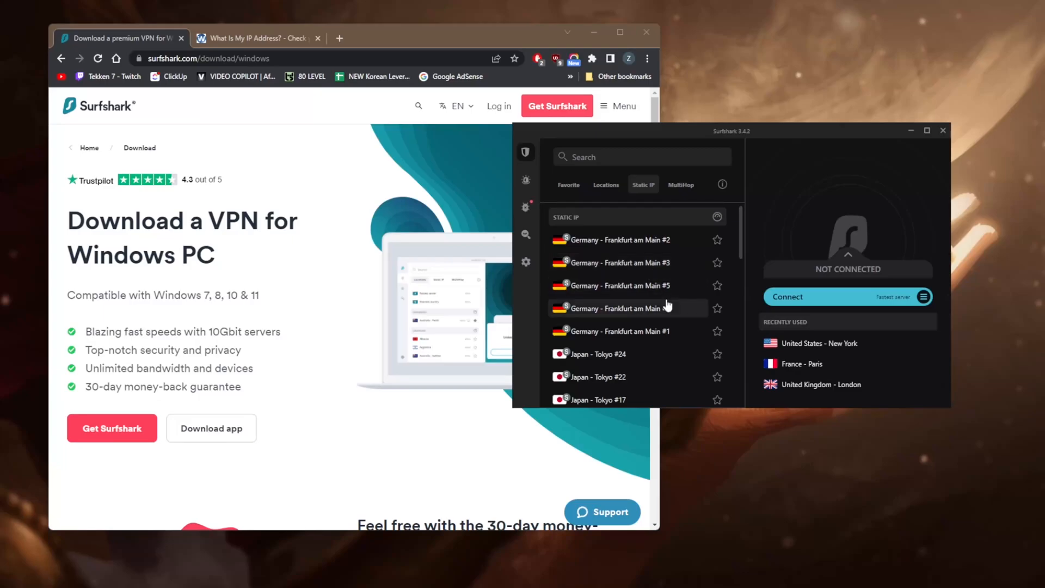
left_click(605, 185)
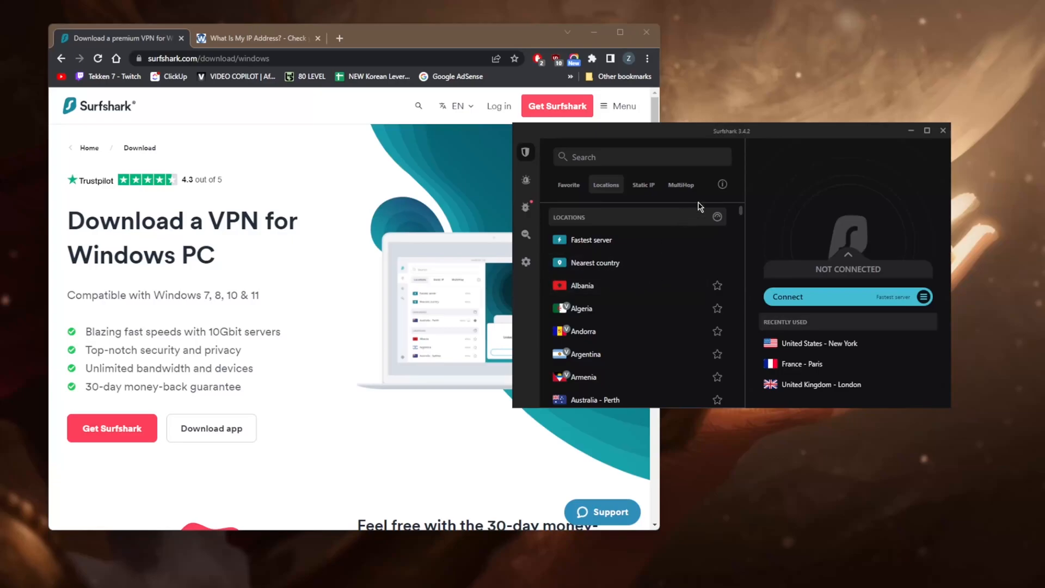
left_click(643, 185)
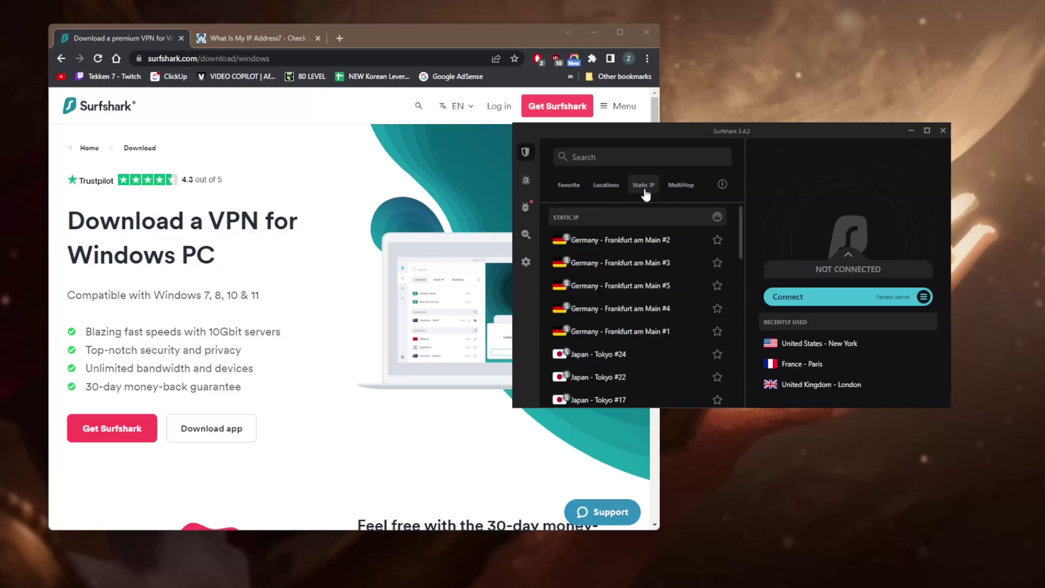
left_click(681, 185)
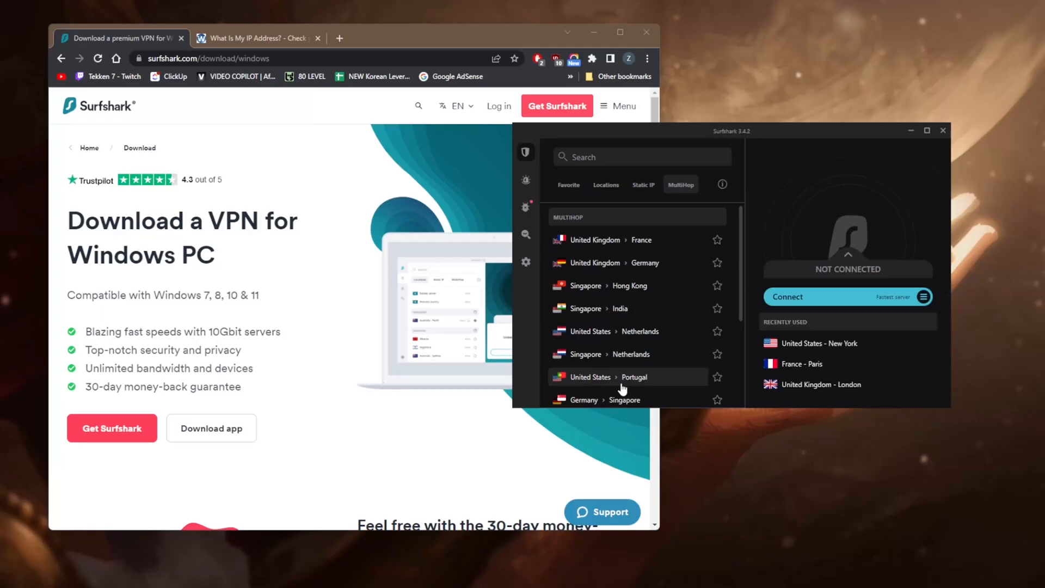
scroll(622, 388, "down", 3)
scroll(631, 340, "up", 3)
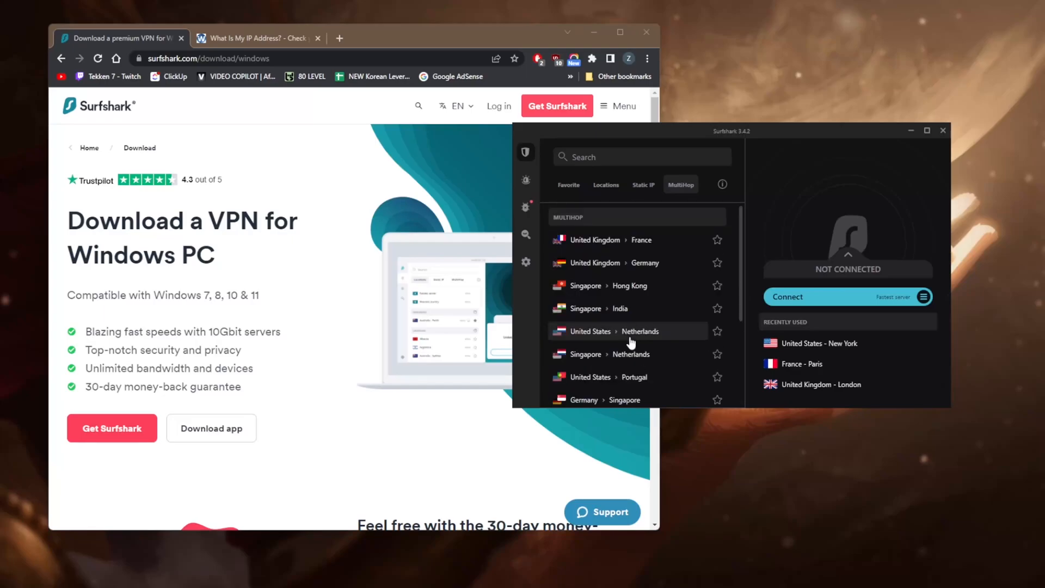
Step: Review the app settings pages and land on the VPN connection settings
left_click(606, 185)
mouse_move(526, 261)
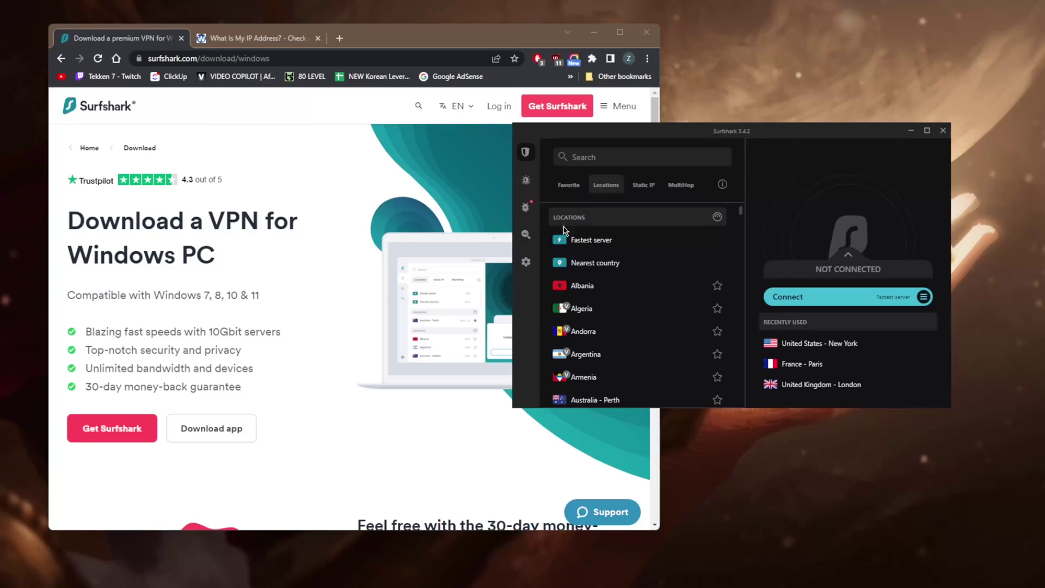
left_click(524, 263)
left_click(620, 170)
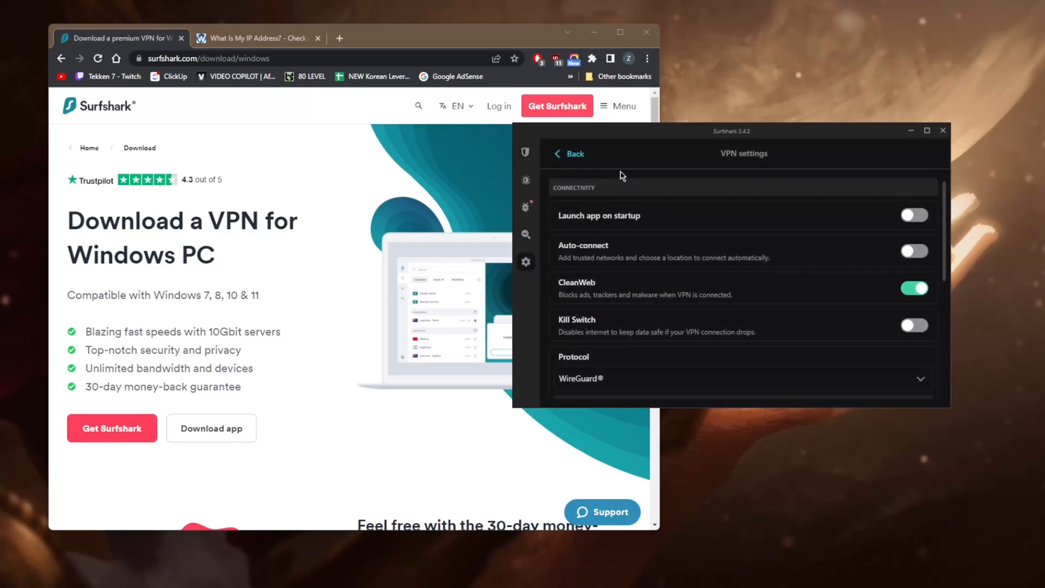
left_click(572, 152)
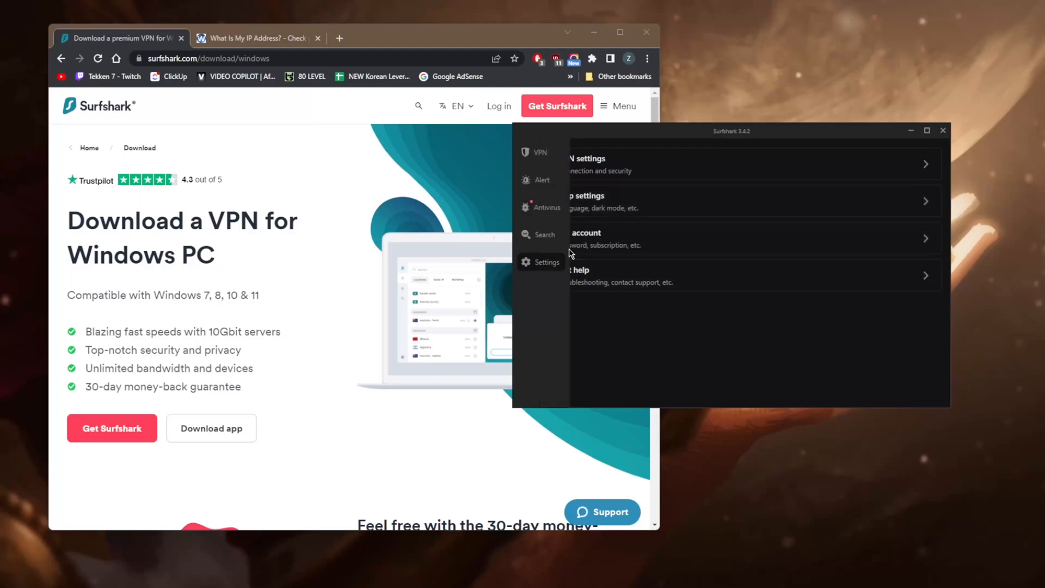
left_click(582, 195)
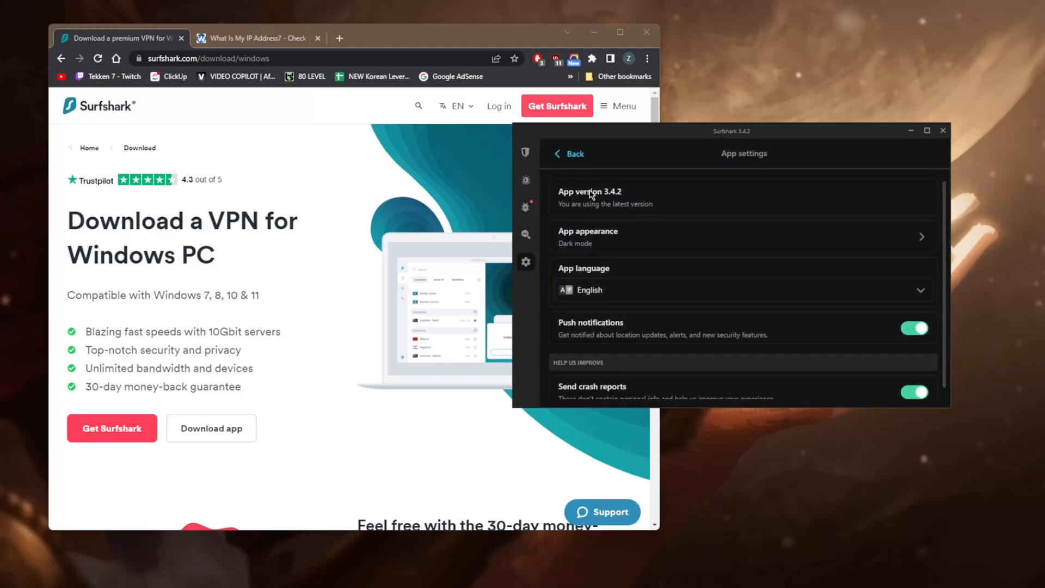
left_click(570, 154)
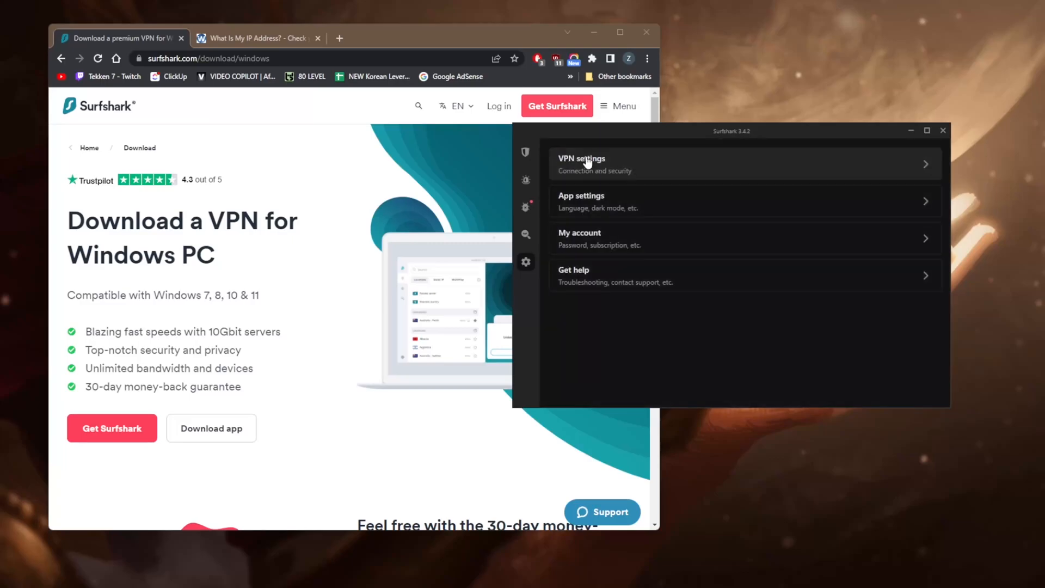
left_click(588, 163)
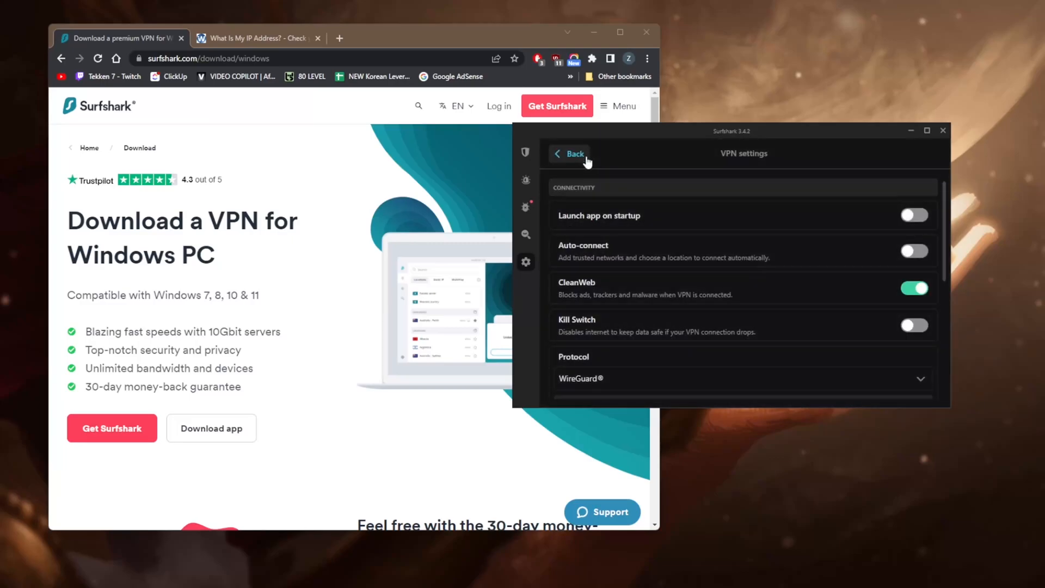
scroll(695, 229, "down", 3)
scroll(694, 229, "up", 3)
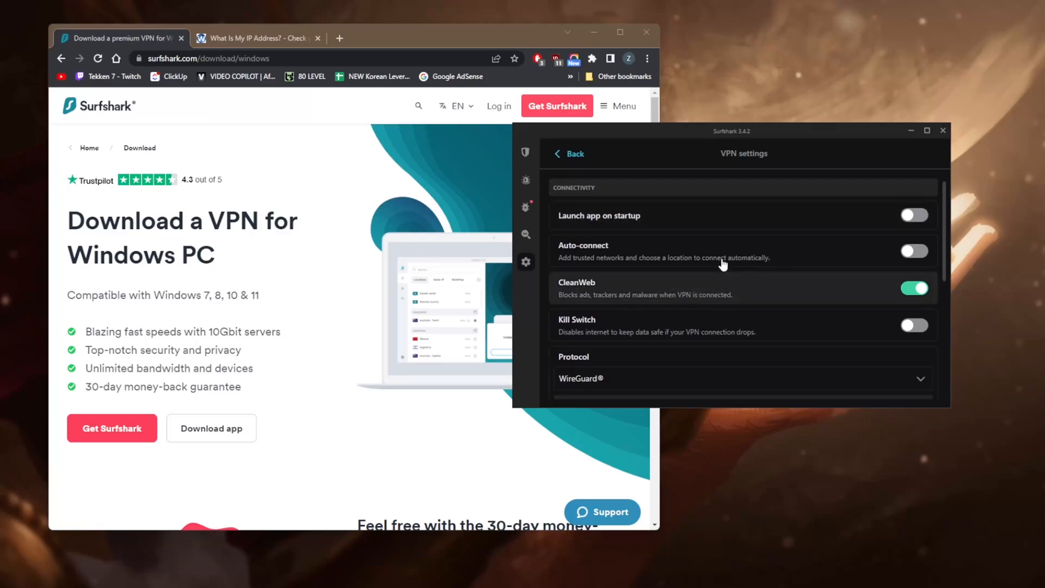
scroll(722, 258, "down", 1)
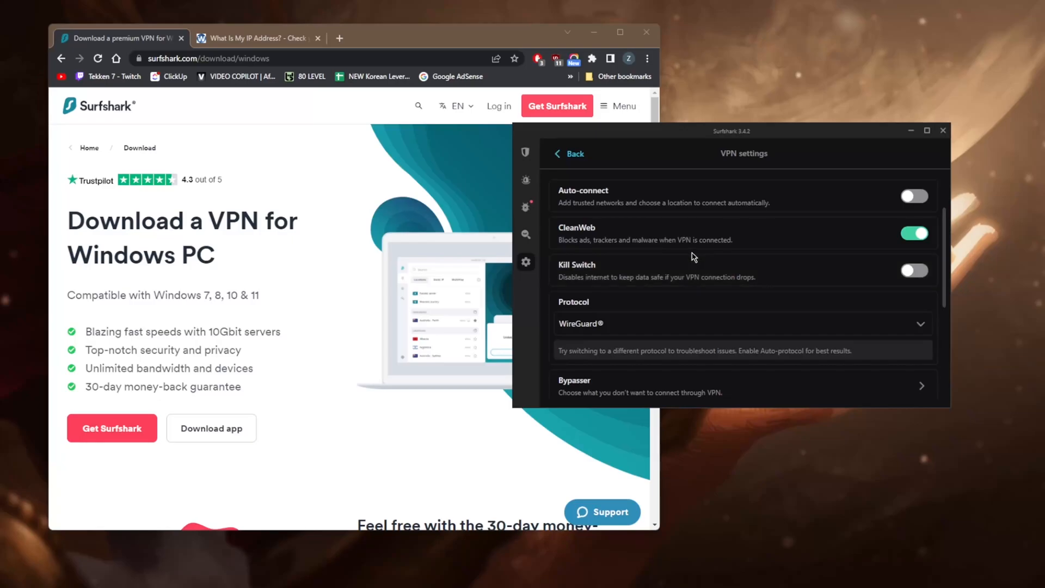
scroll(692, 257, "down", 2)
scroll(692, 257, "up", 1)
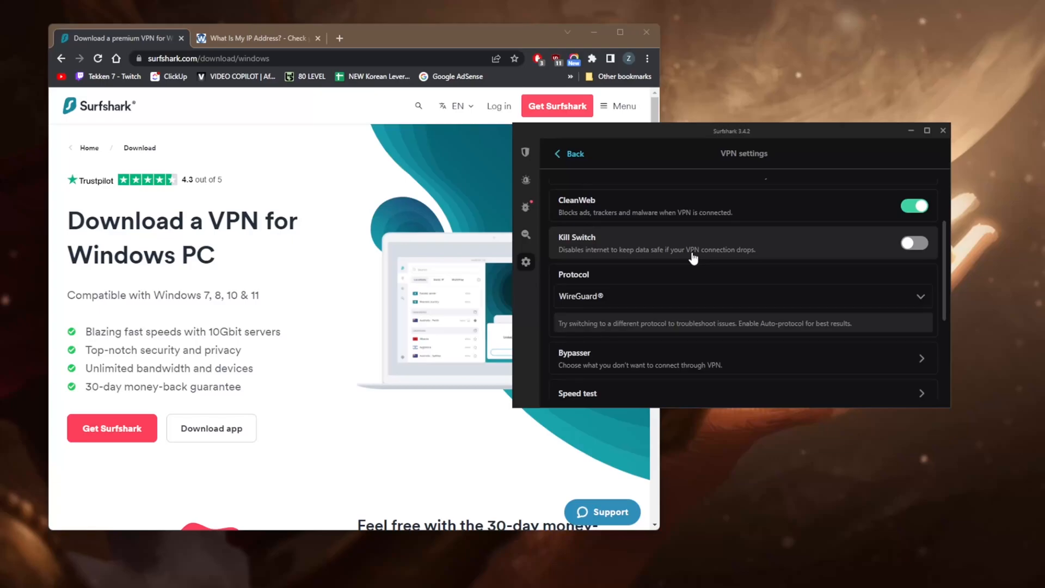
Step: Try the Automatic protocol, then set the protocol back to WireGuard
left_click(669, 297)
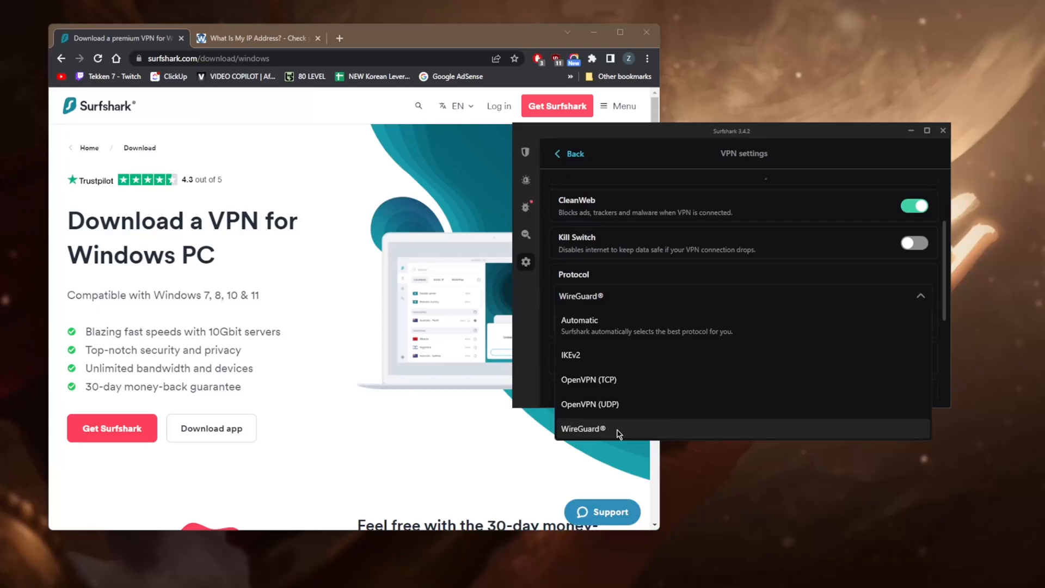
left_click(646, 325)
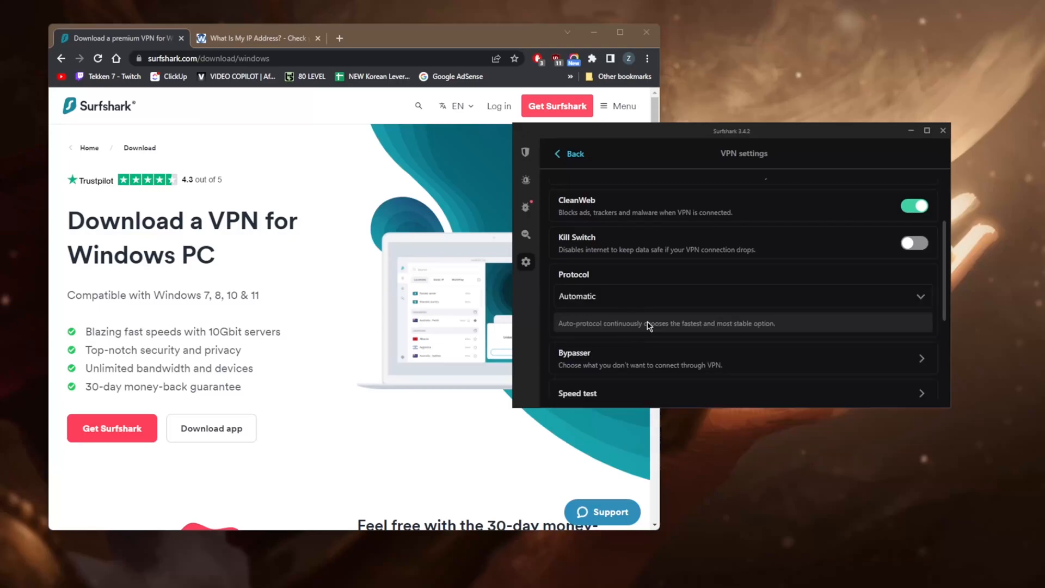
left_click(645, 301)
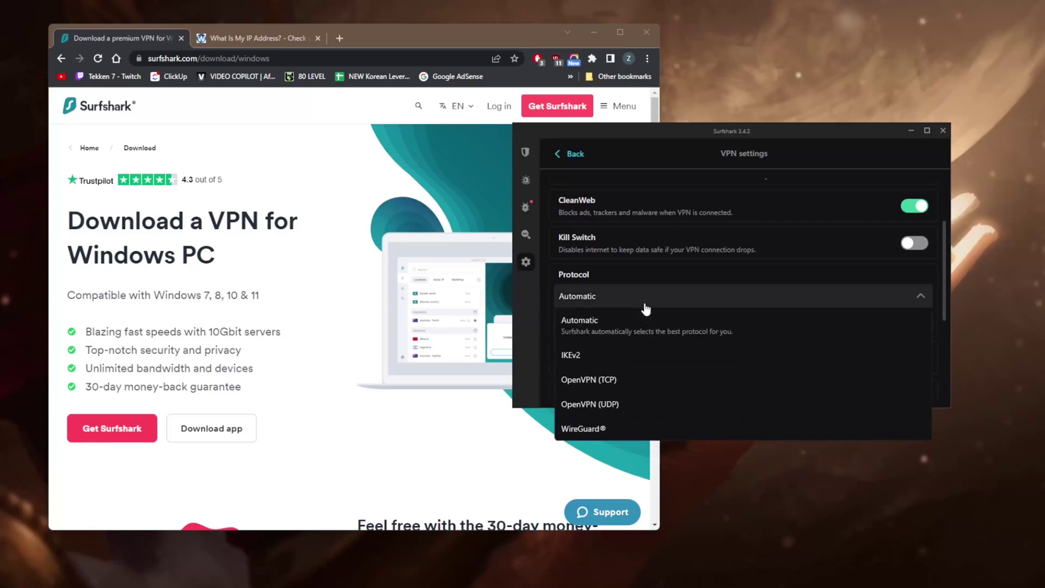
left_click(624, 435)
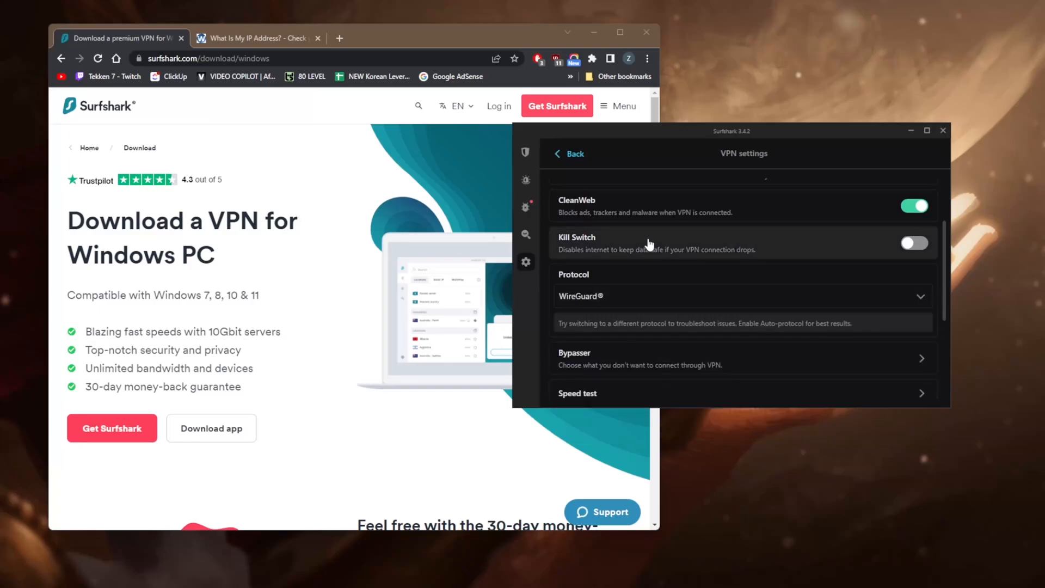
scroll(649, 245, "down", 2)
left_click(807, 312)
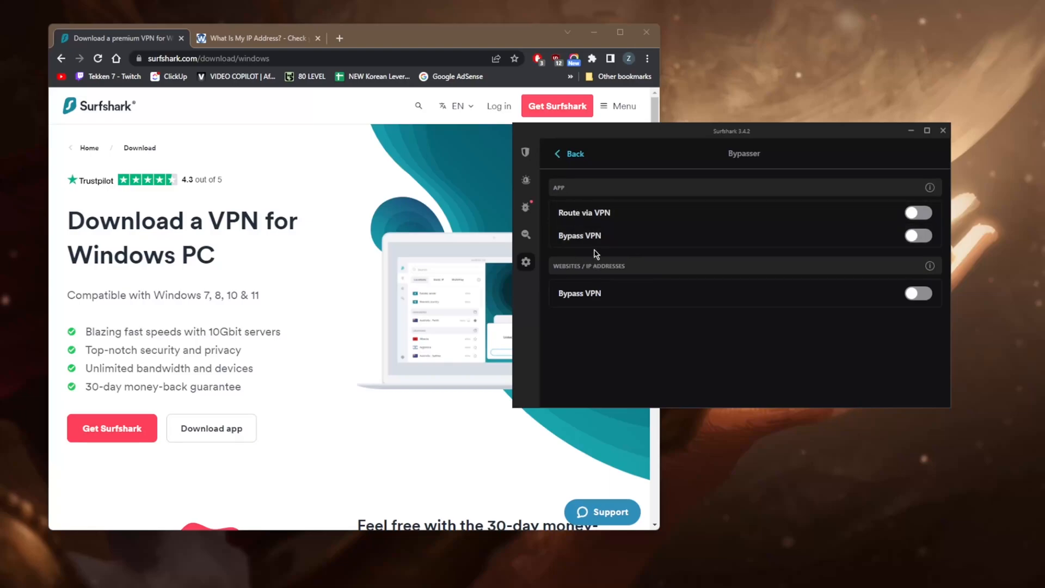
left_click(918, 236)
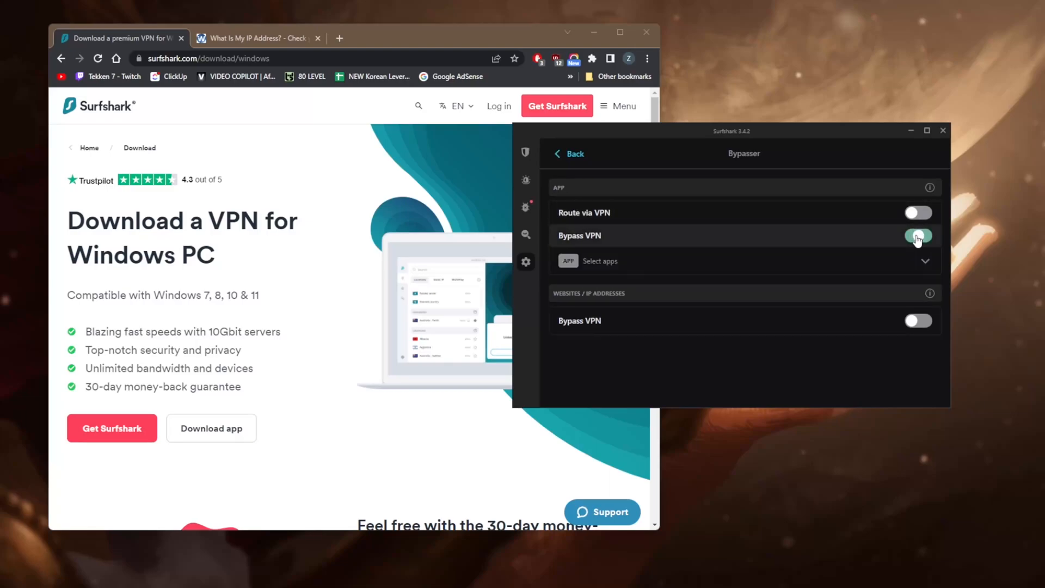
left_click(575, 260)
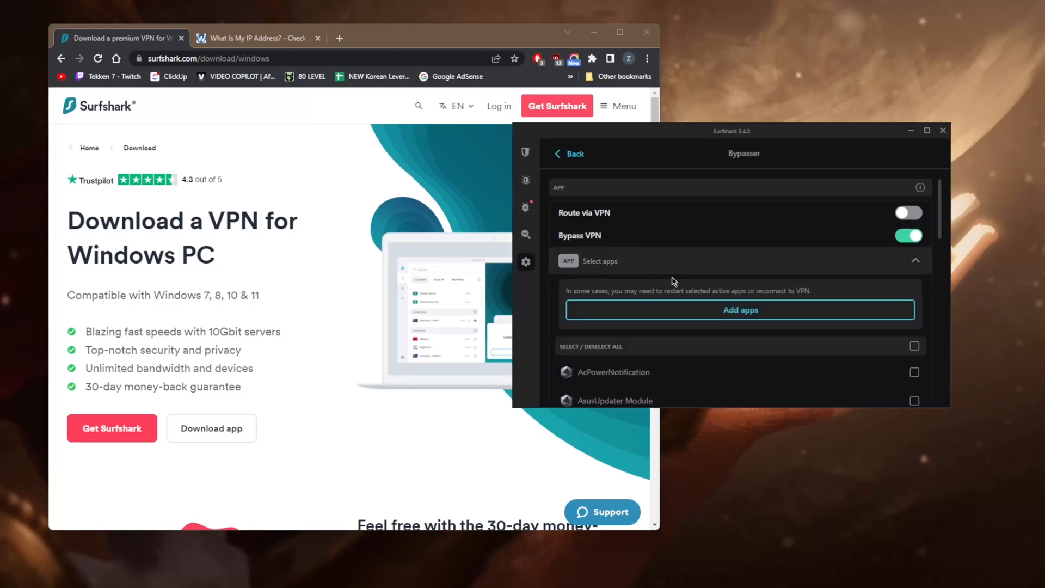
scroll(672, 280, "down", 8)
scroll(672, 280, "up", 3)
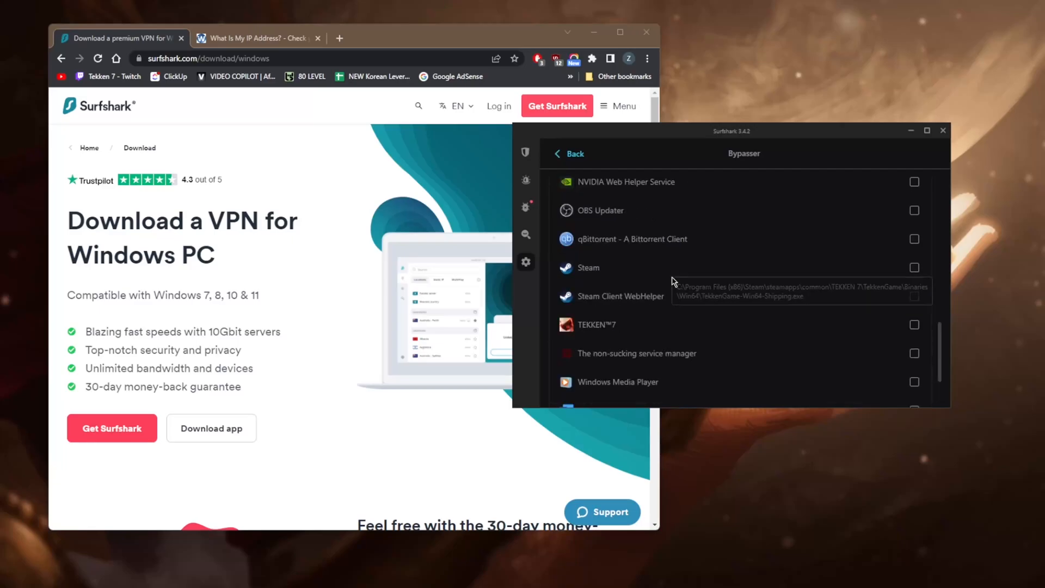
scroll(672, 280, "up", 1)
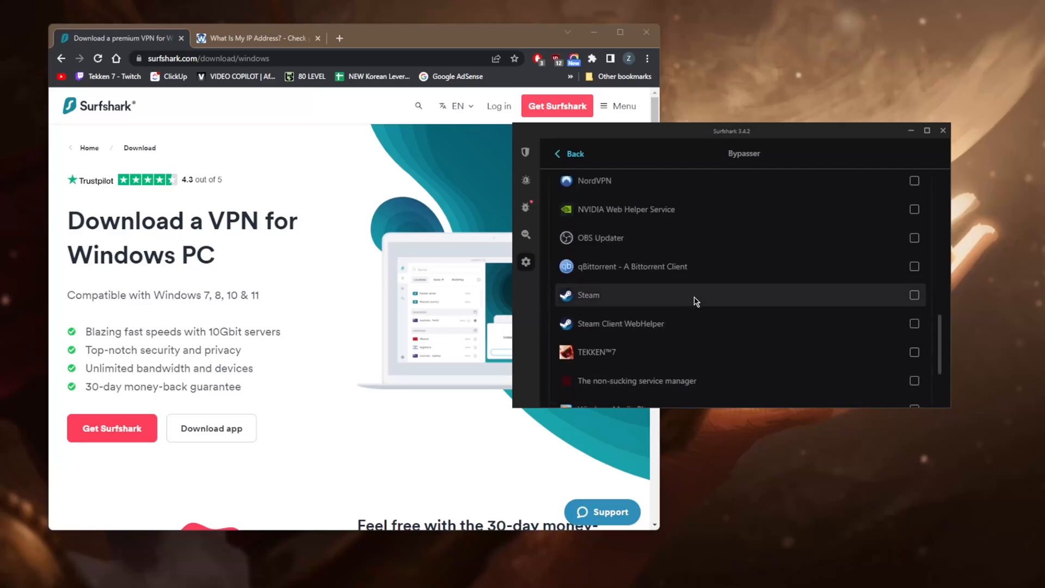
scroll(698, 300, "up", 5)
scroll(698, 301, "up", 2)
left_click(910, 236)
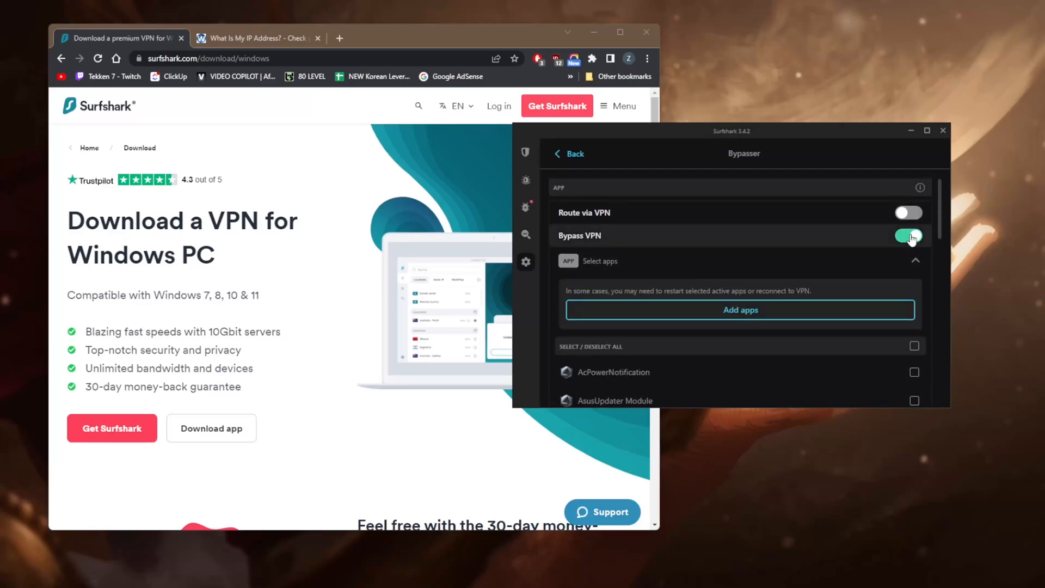
left_click(919, 213)
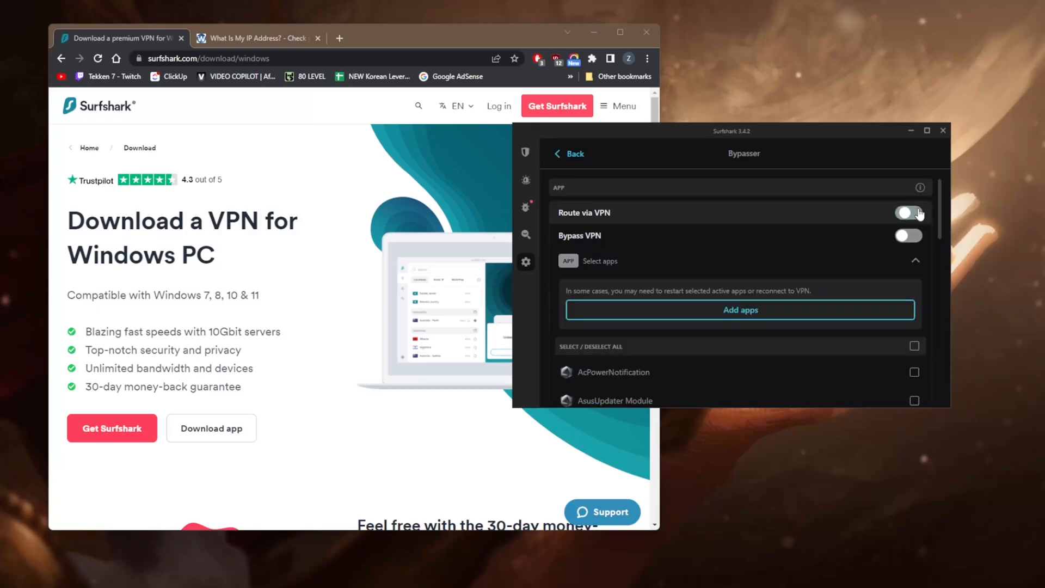
scroll(709, 325, "down", 5)
scroll(709, 325, "down", 3)
scroll(709, 325, "up", 3)
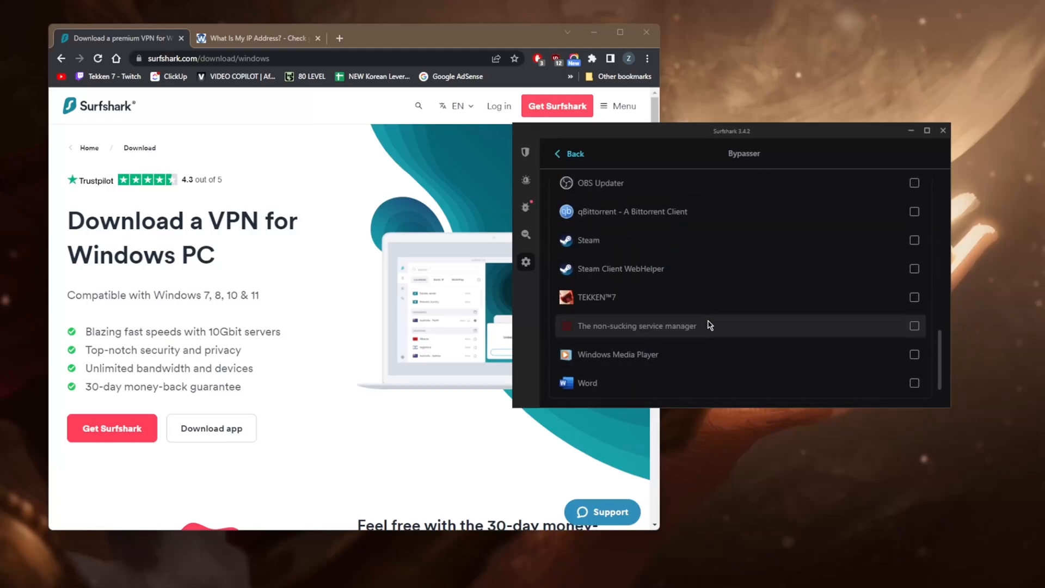
scroll(708, 325, "up", 3)
scroll(709, 325, "up", 3)
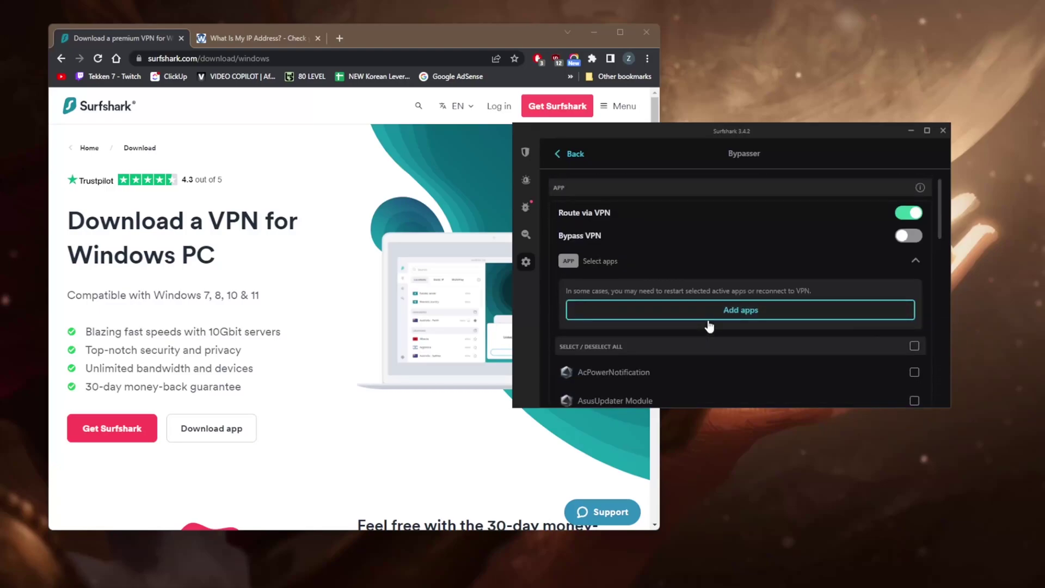
left_click(913, 216)
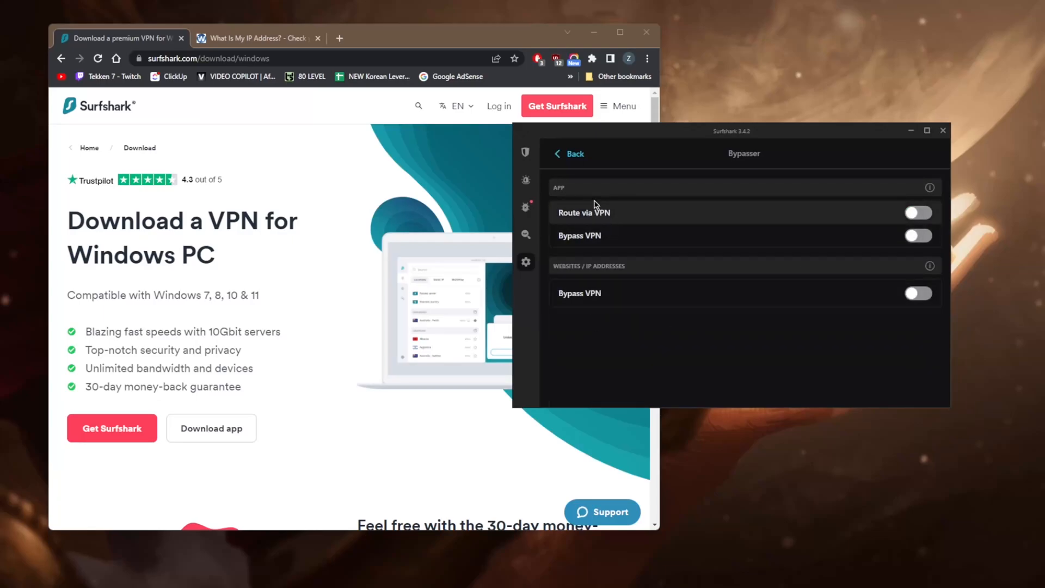
Step: From VPN settings, preview the speed test's Europe and Physical server lists, then close it
left_click(576, 154)
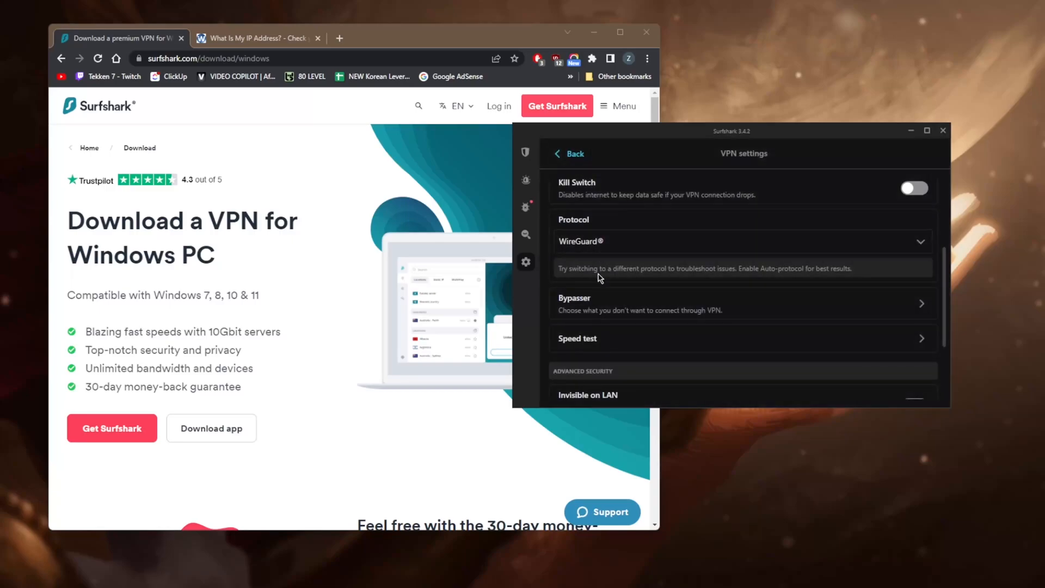
scroll(605, 277, "down", 3)
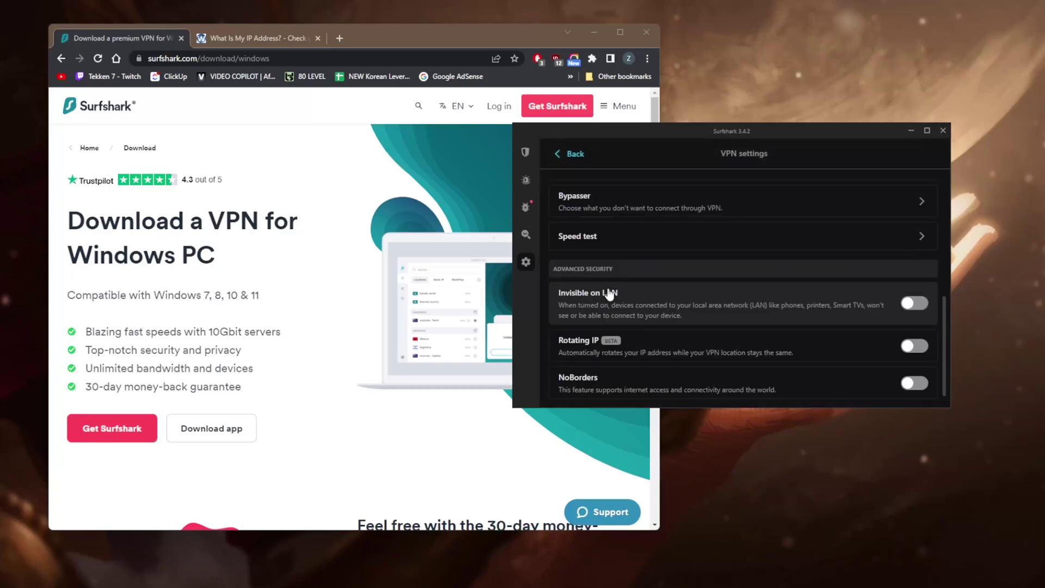
left_click(637, 241)
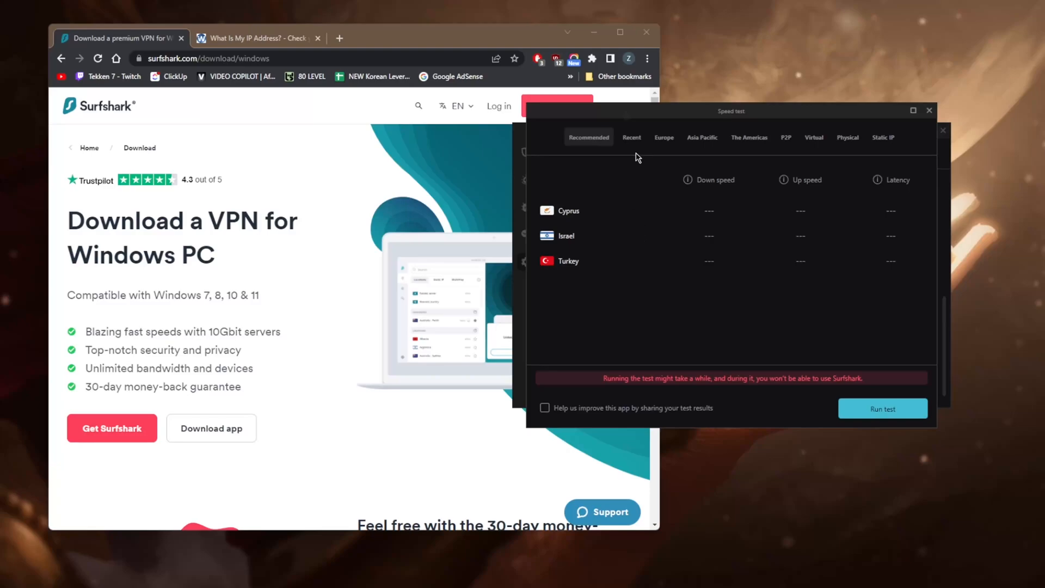
left_click(668, 140)
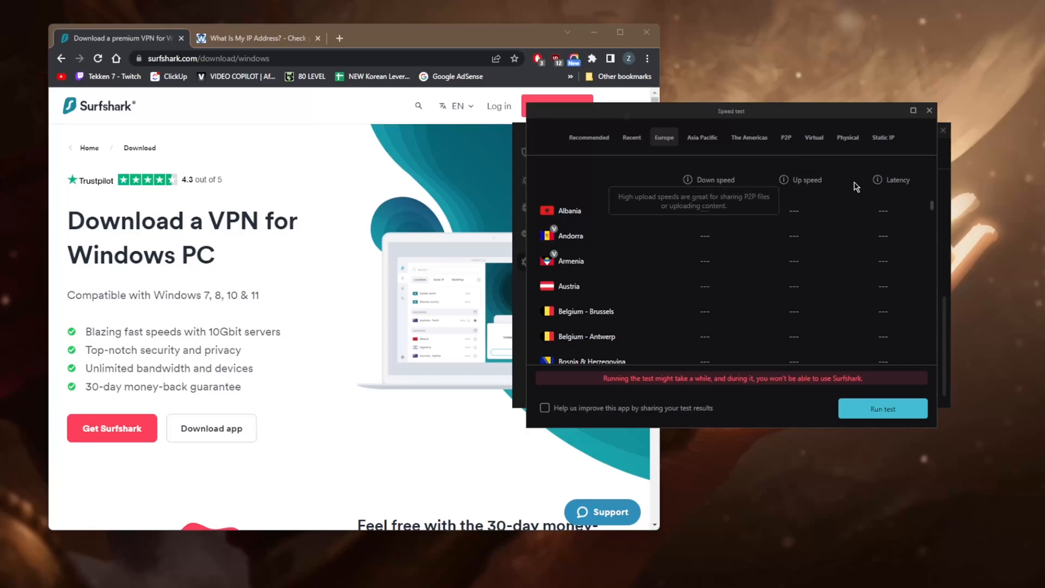
left_click(930, 112)
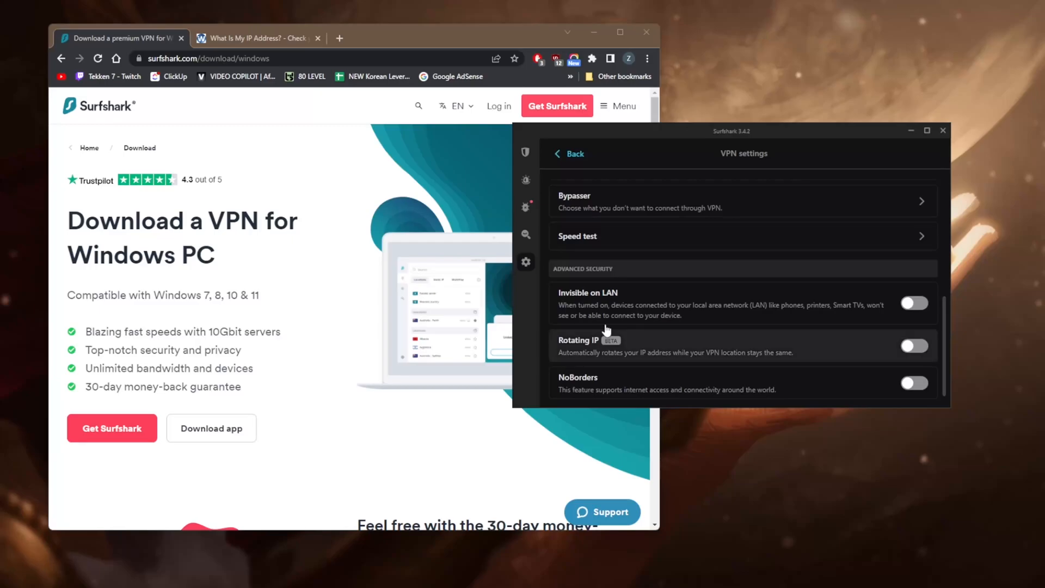
left_click(618, 237)
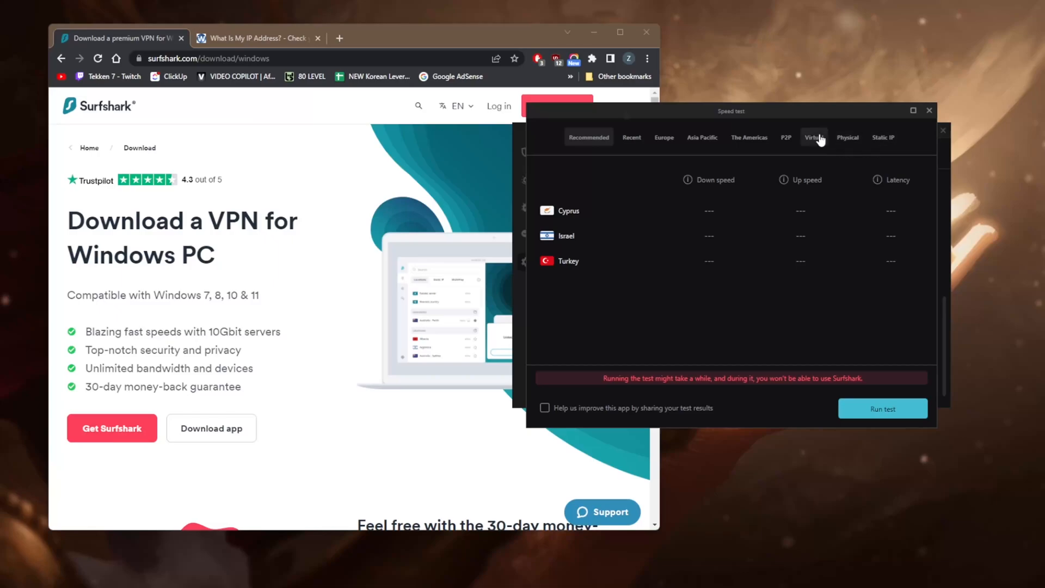
left_click(845, 140)
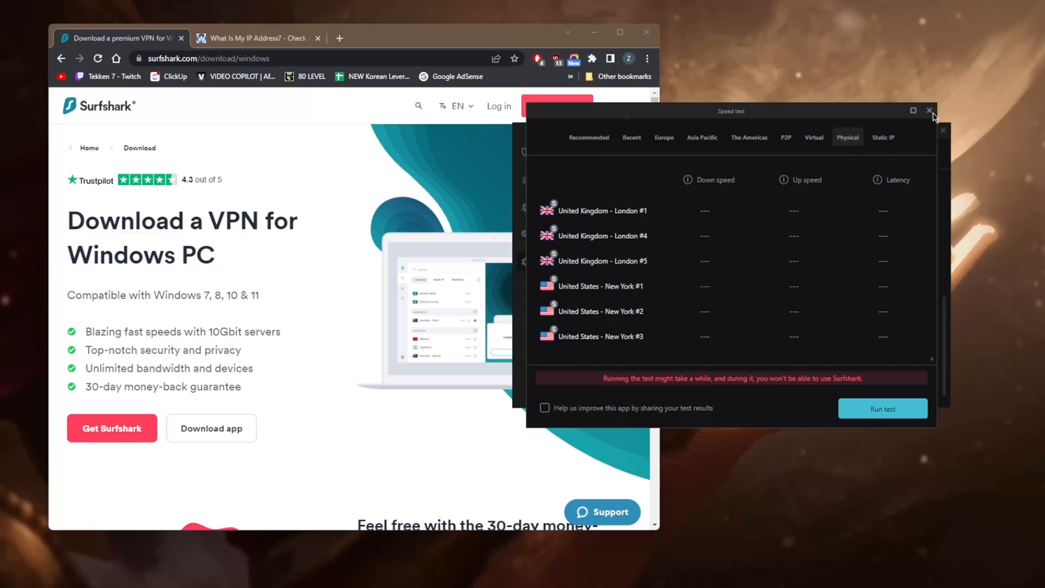
left_click(931, 112)
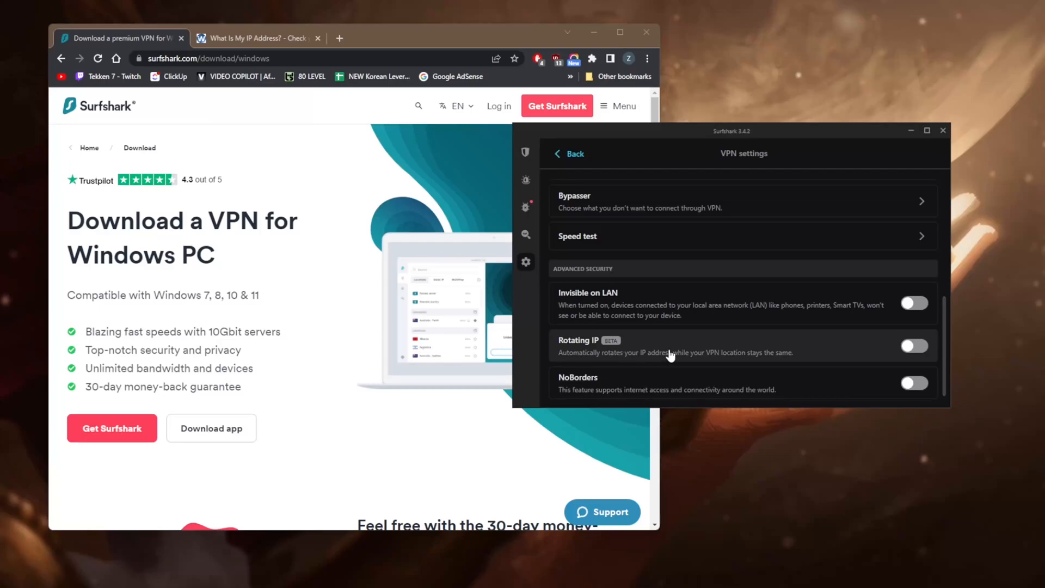
Step: Return to the Locations list, glance at the IP-check and download tabs, and refocus Surfshark
left_click(525, 155)
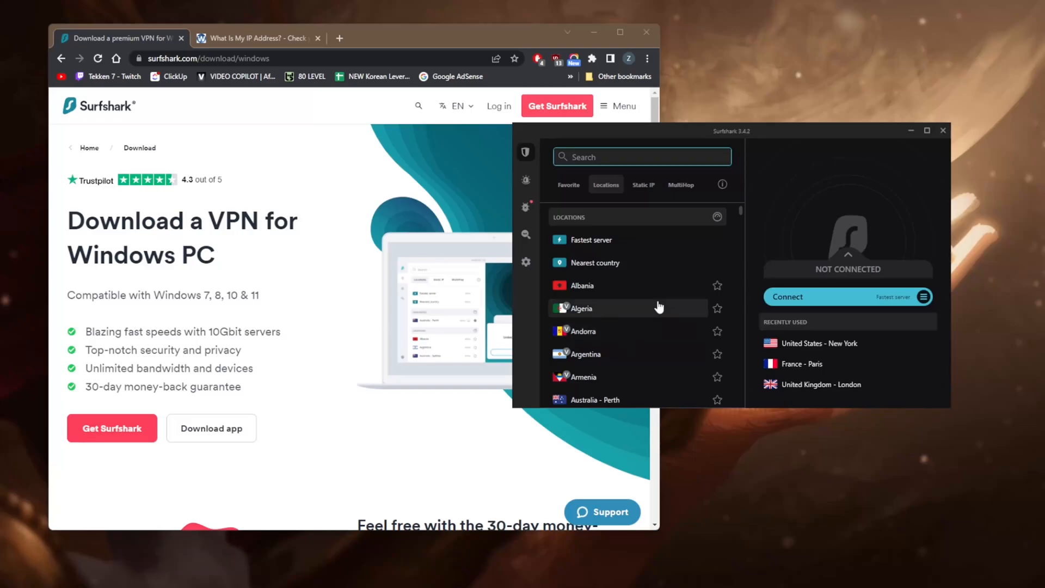
scroll(645, 311, "down", 5)
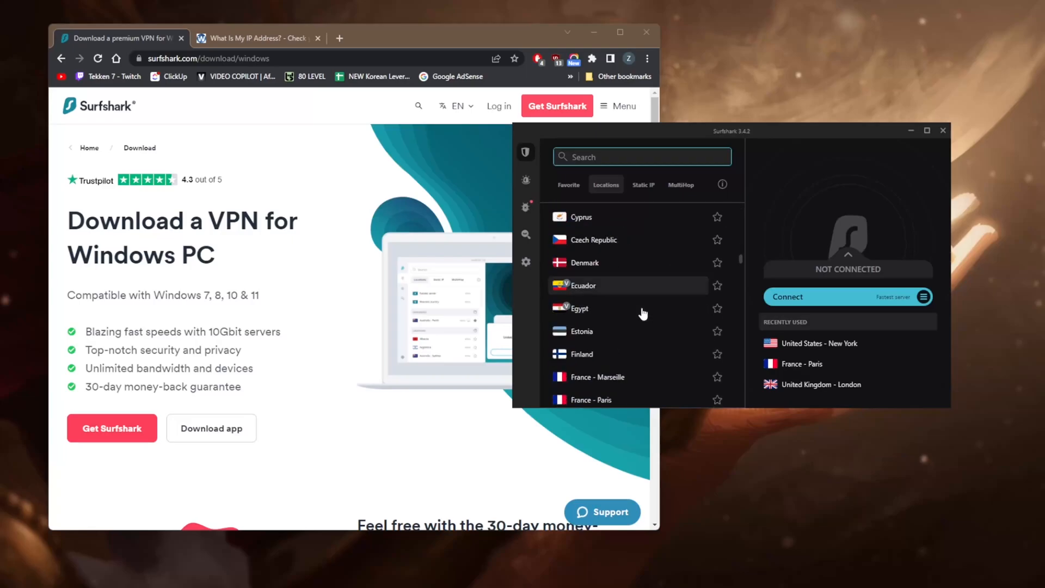
scroll(642, 314, "down", 5)
scroll(642, 314, "down", 8)
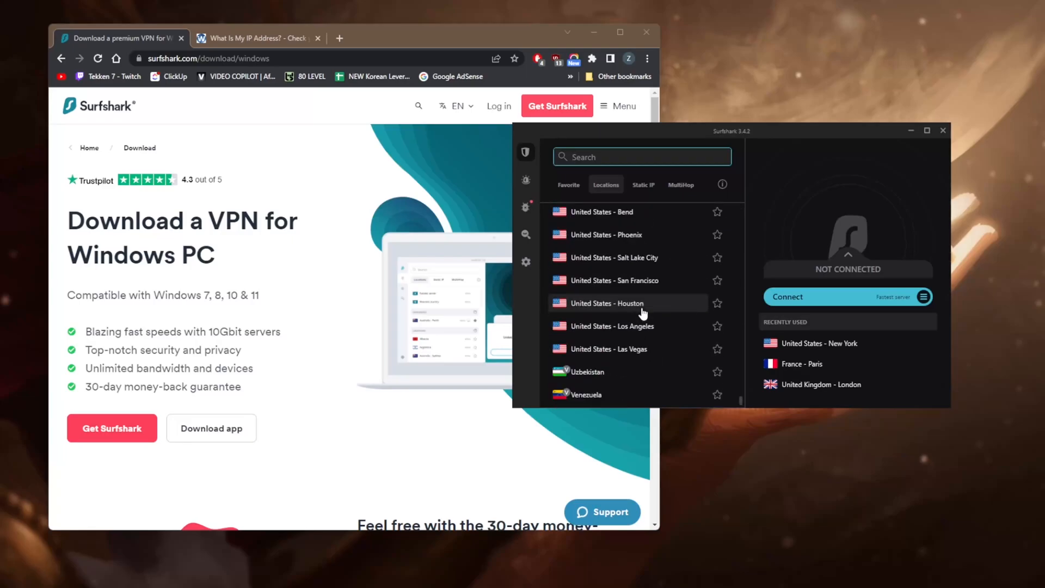
scroll(643, 314, "up", 2)
scroll(643, 314, "up", 2)
scroll(643, 314, "up", 1)
scroll(642, 314, "up", 1)
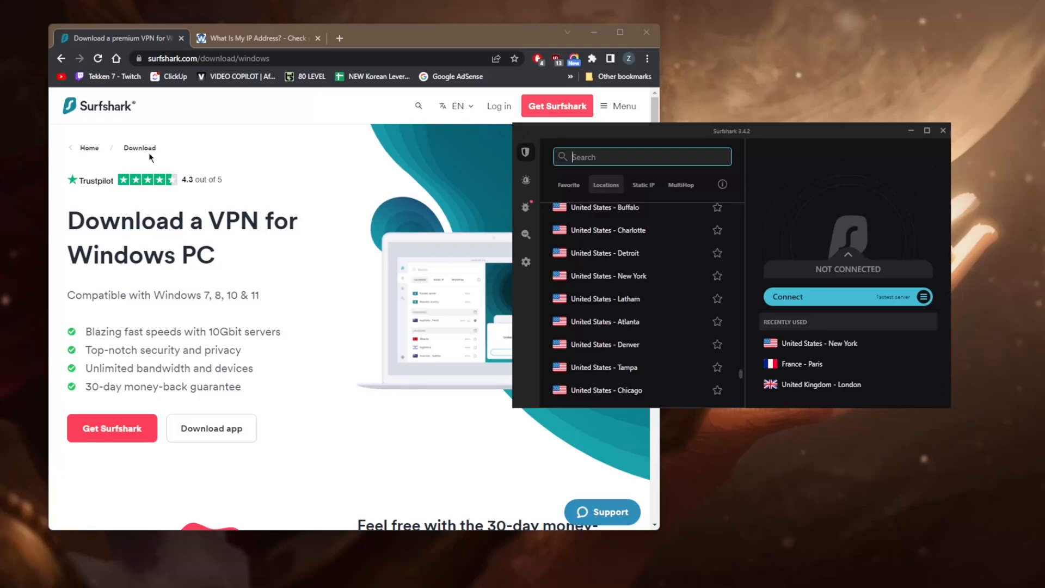
left_click(245, 38)
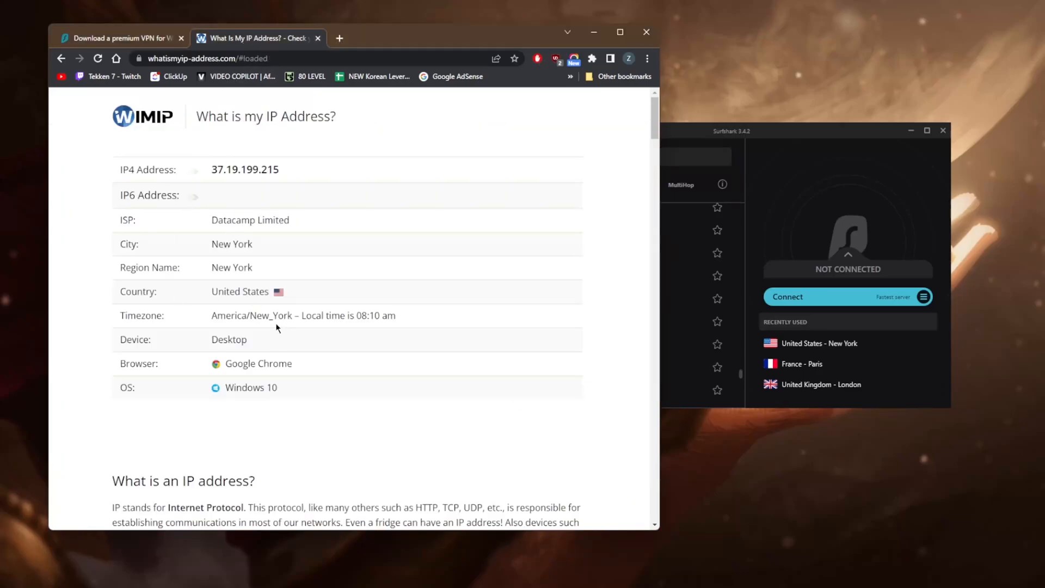
left_click(123, 38)
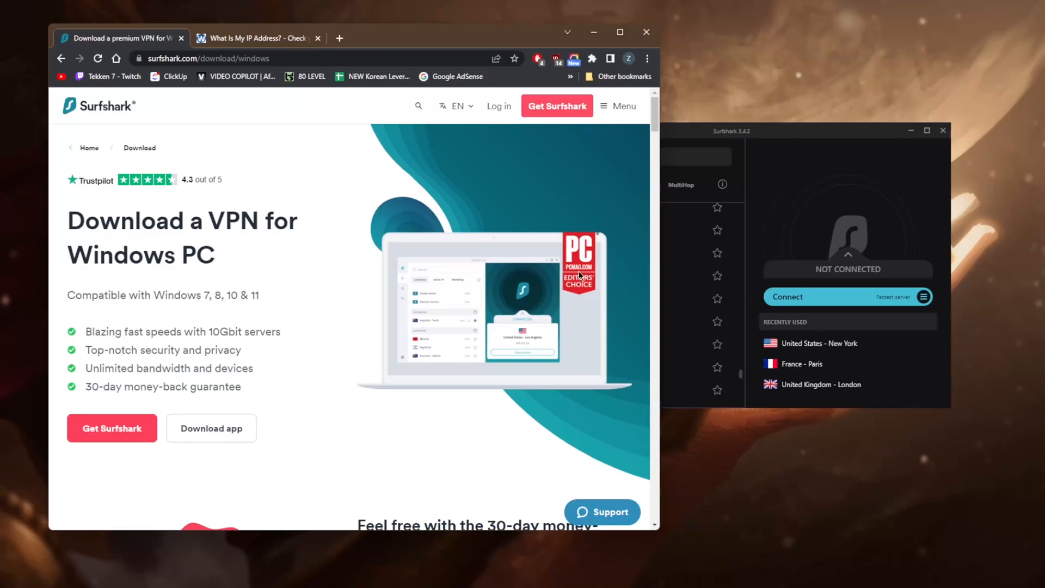
left_click(741, 135)
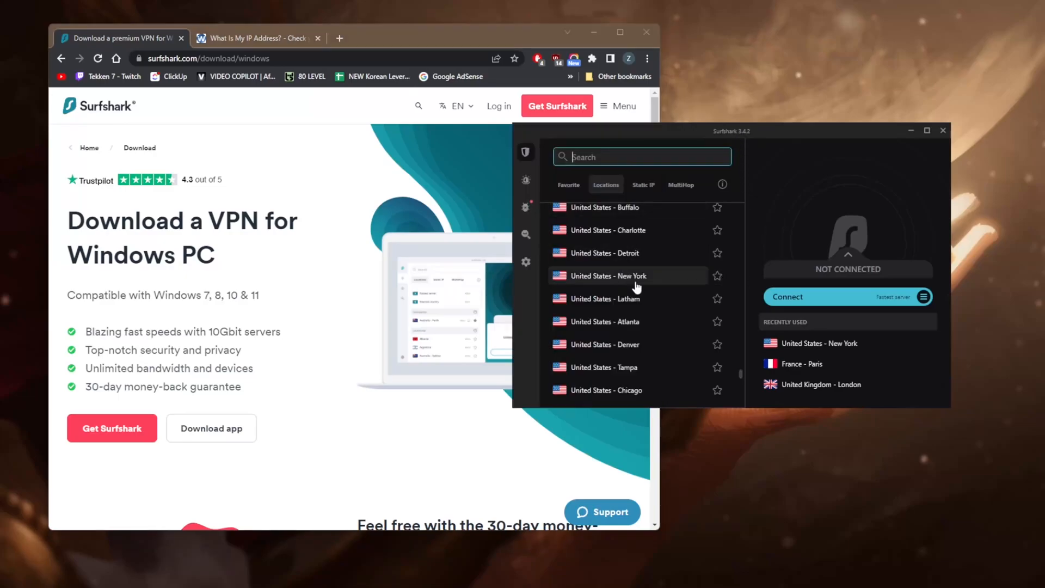
scroll(636, 285, "down", 5)
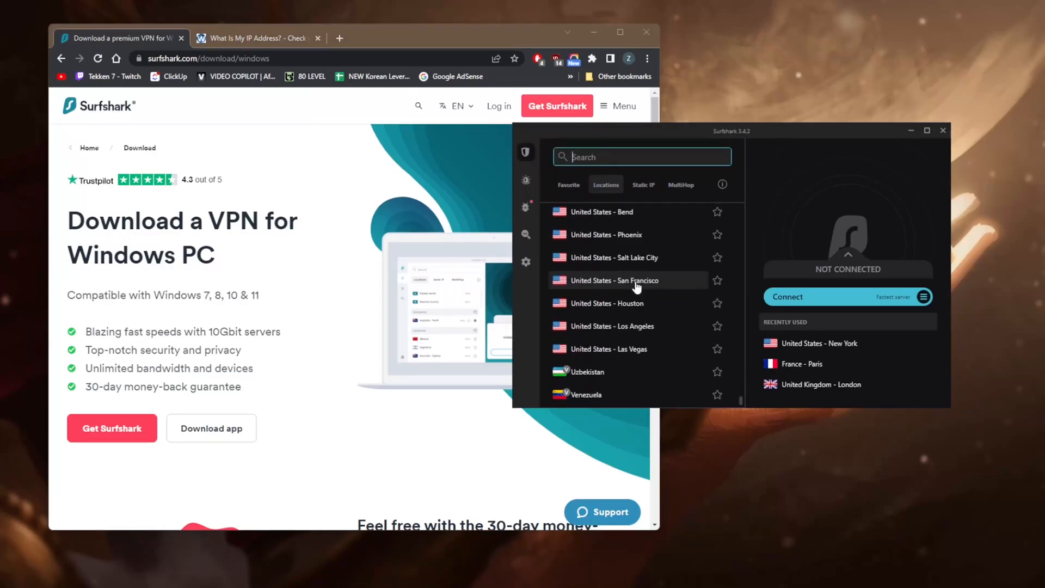
scroll(636, 285, "up", 2)
scroll(636, 285, "up", 2)
scroll(636, 285, "up", 1)
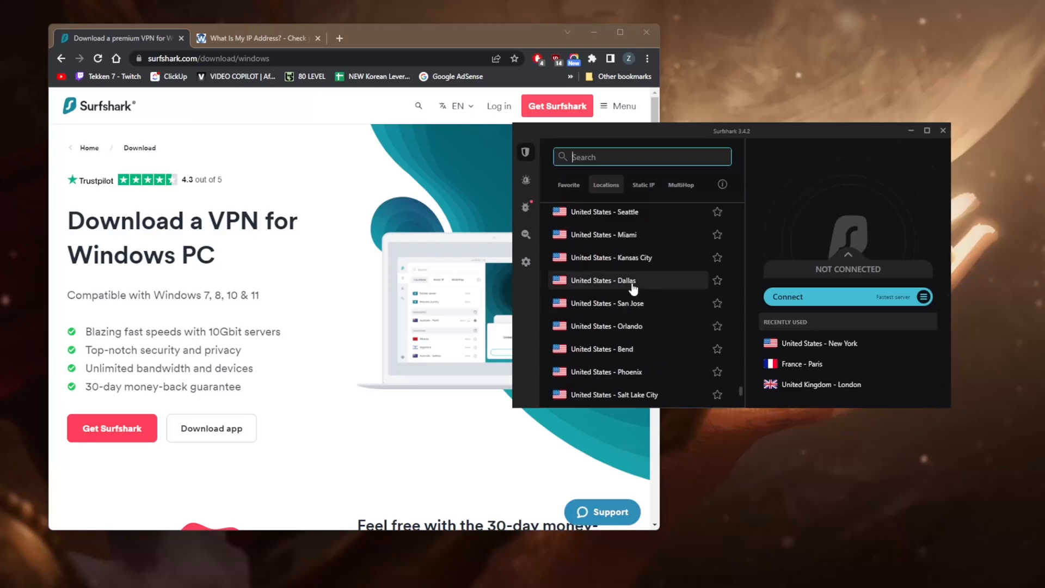
Step: Connect to United States – Dallas and reload the IP check to confirm a Dallas, Texas address
left_click(633, 286)
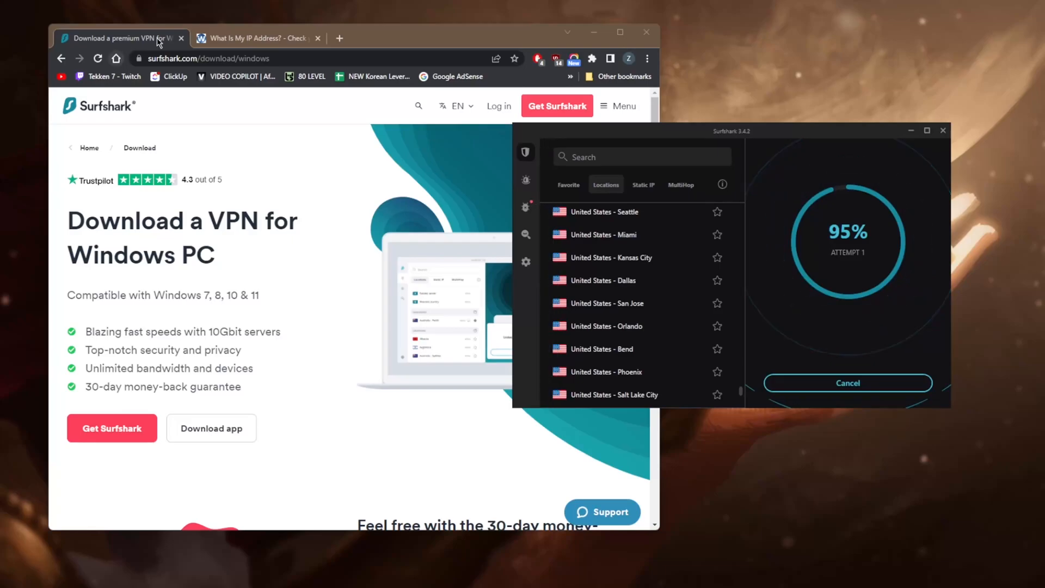
left_click(253, 37)
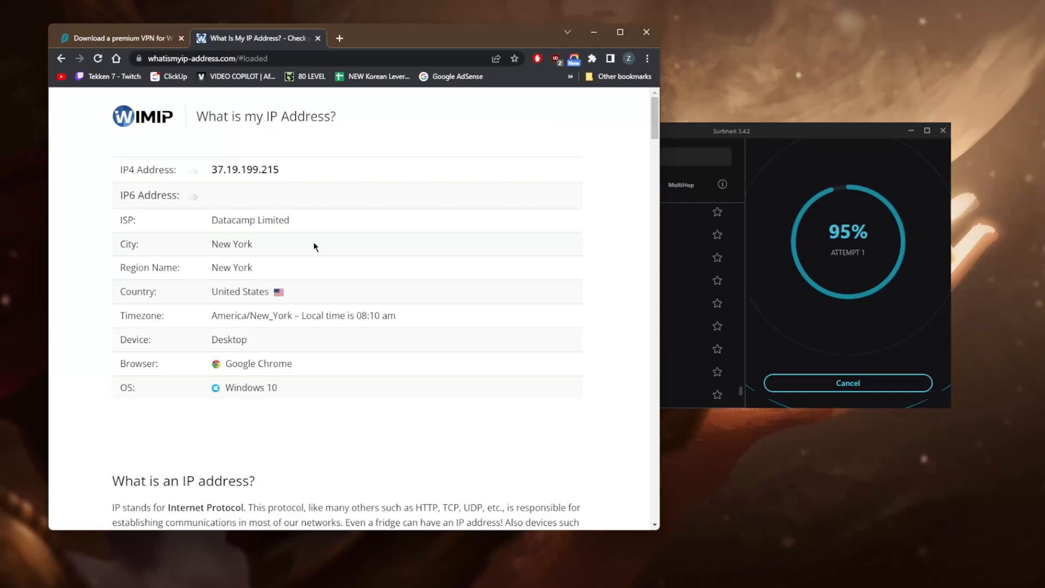
left_click(413, 145)
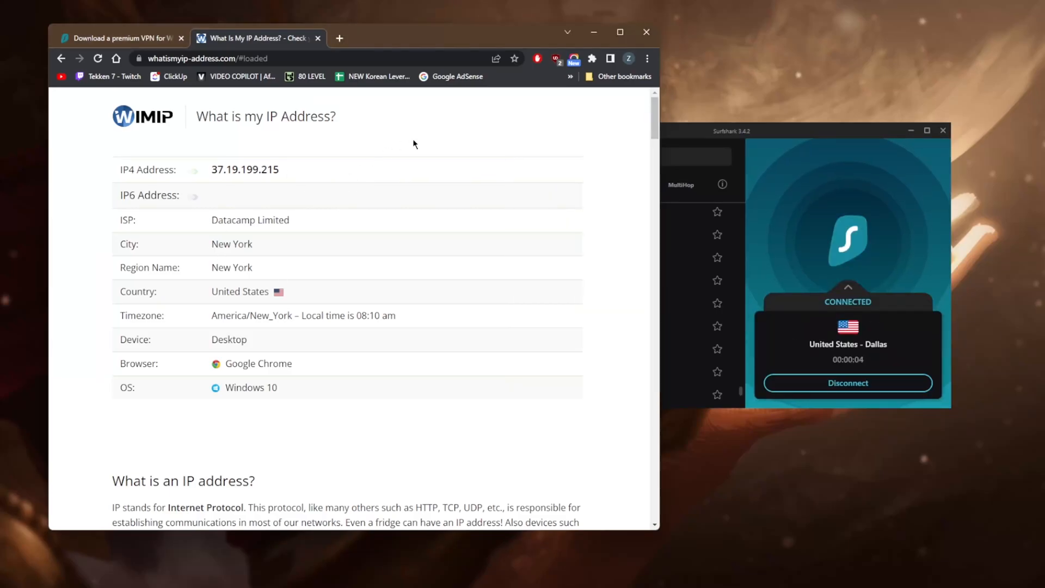
key("F5")
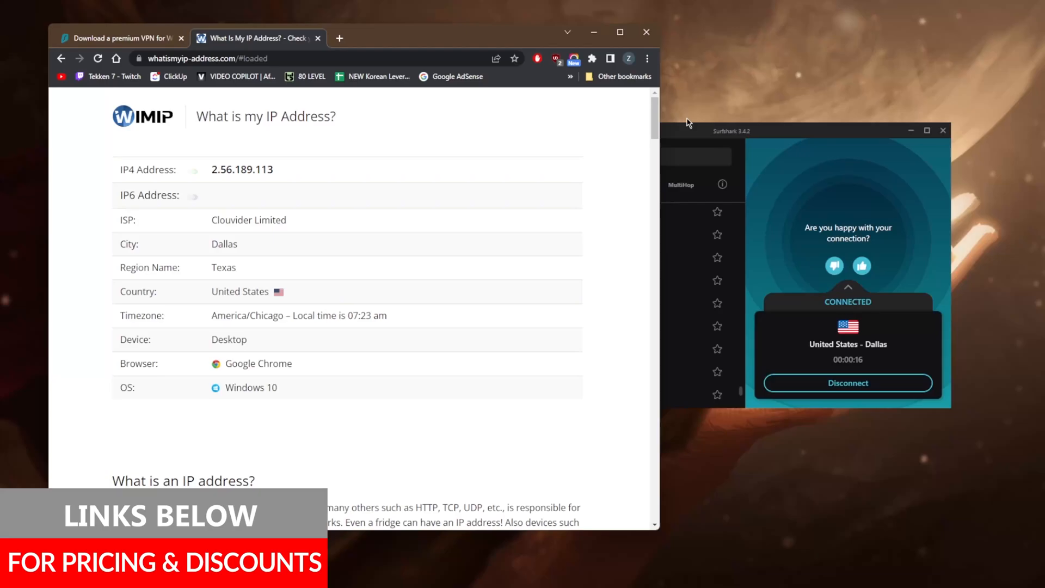
left_click(704, 132)
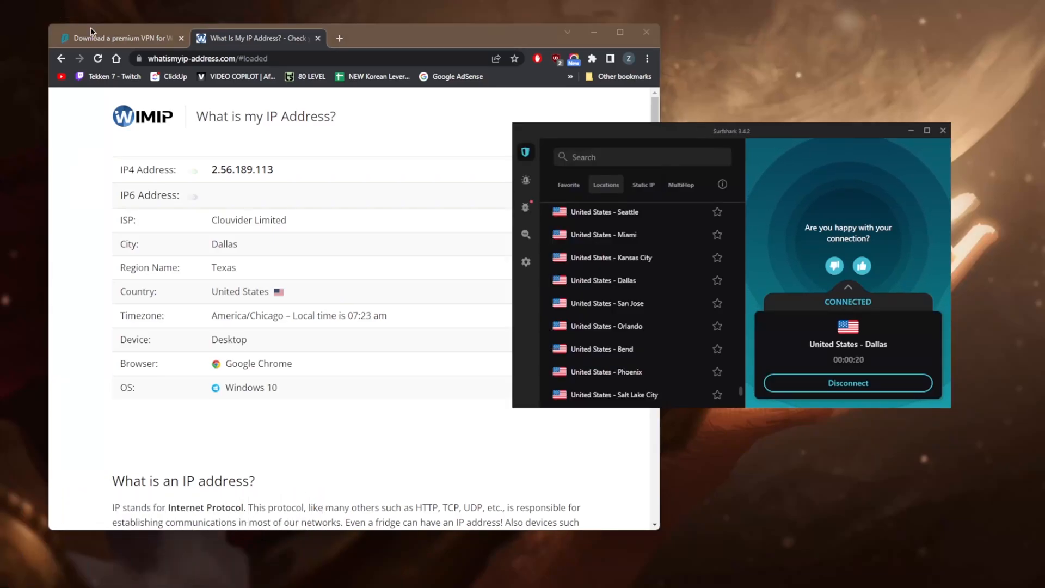
Step: Show the Surfshark Windows download tab in Chrome while the Dallas connection stays up
left_click(106, 38)
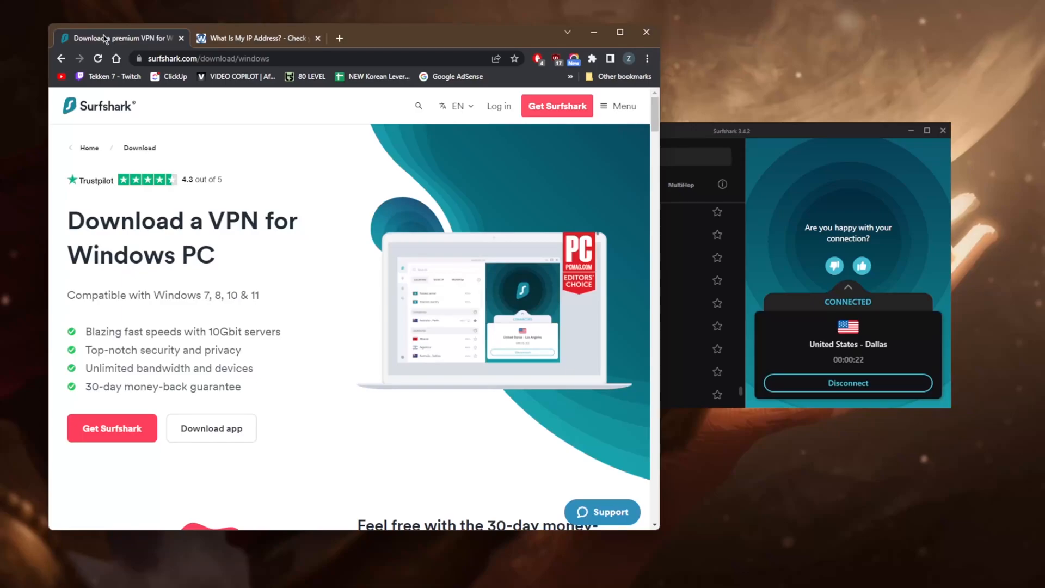